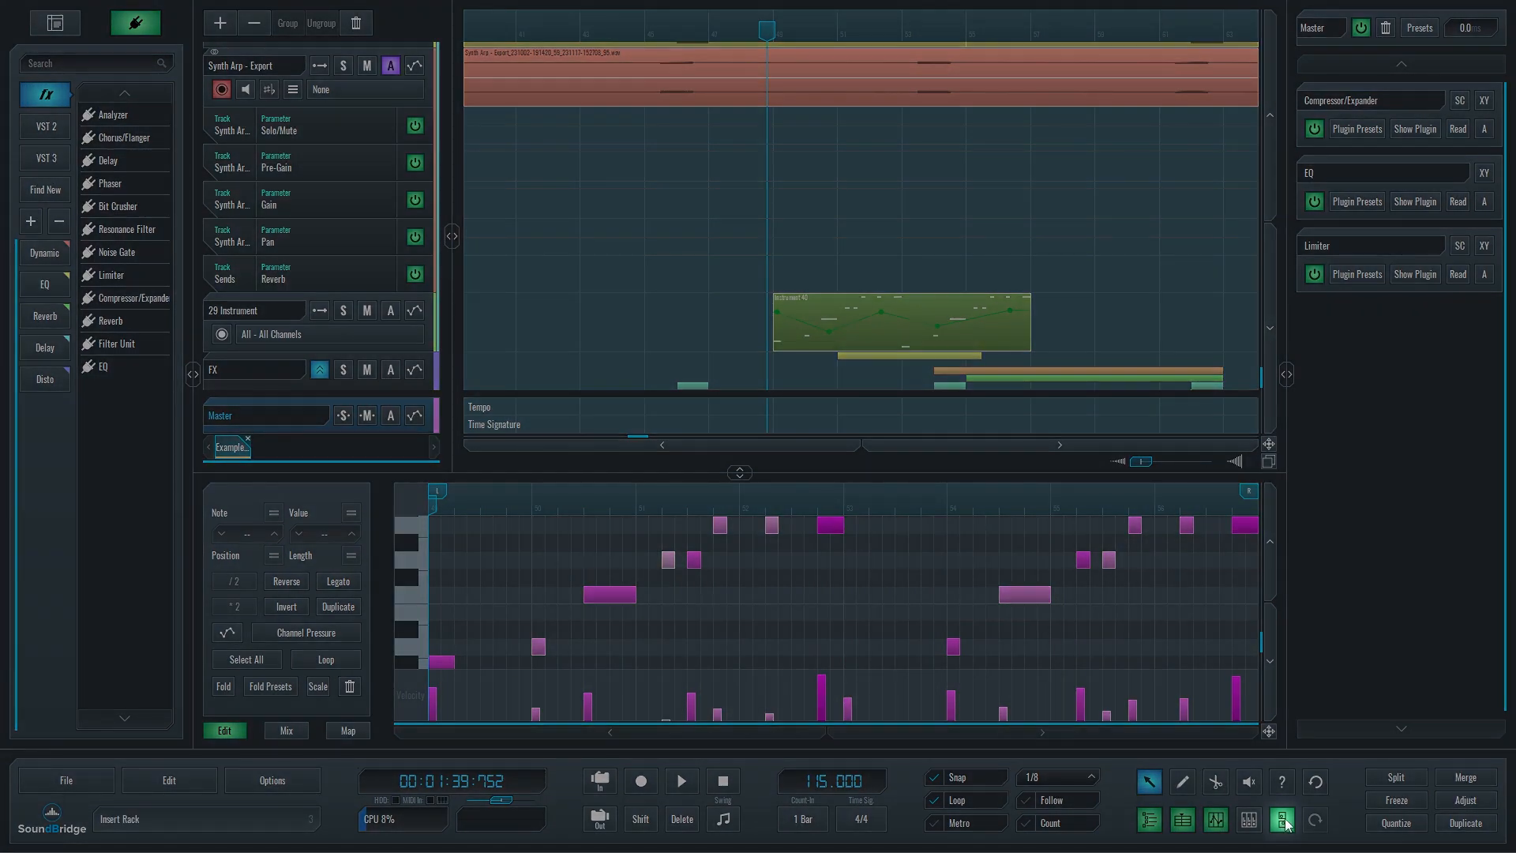
# Hide and restore the insert rack, and bypass and re-enable all effects on the Master channel.
pyautogui.click(1284, 822)
pyautogui.click(1284, 823)
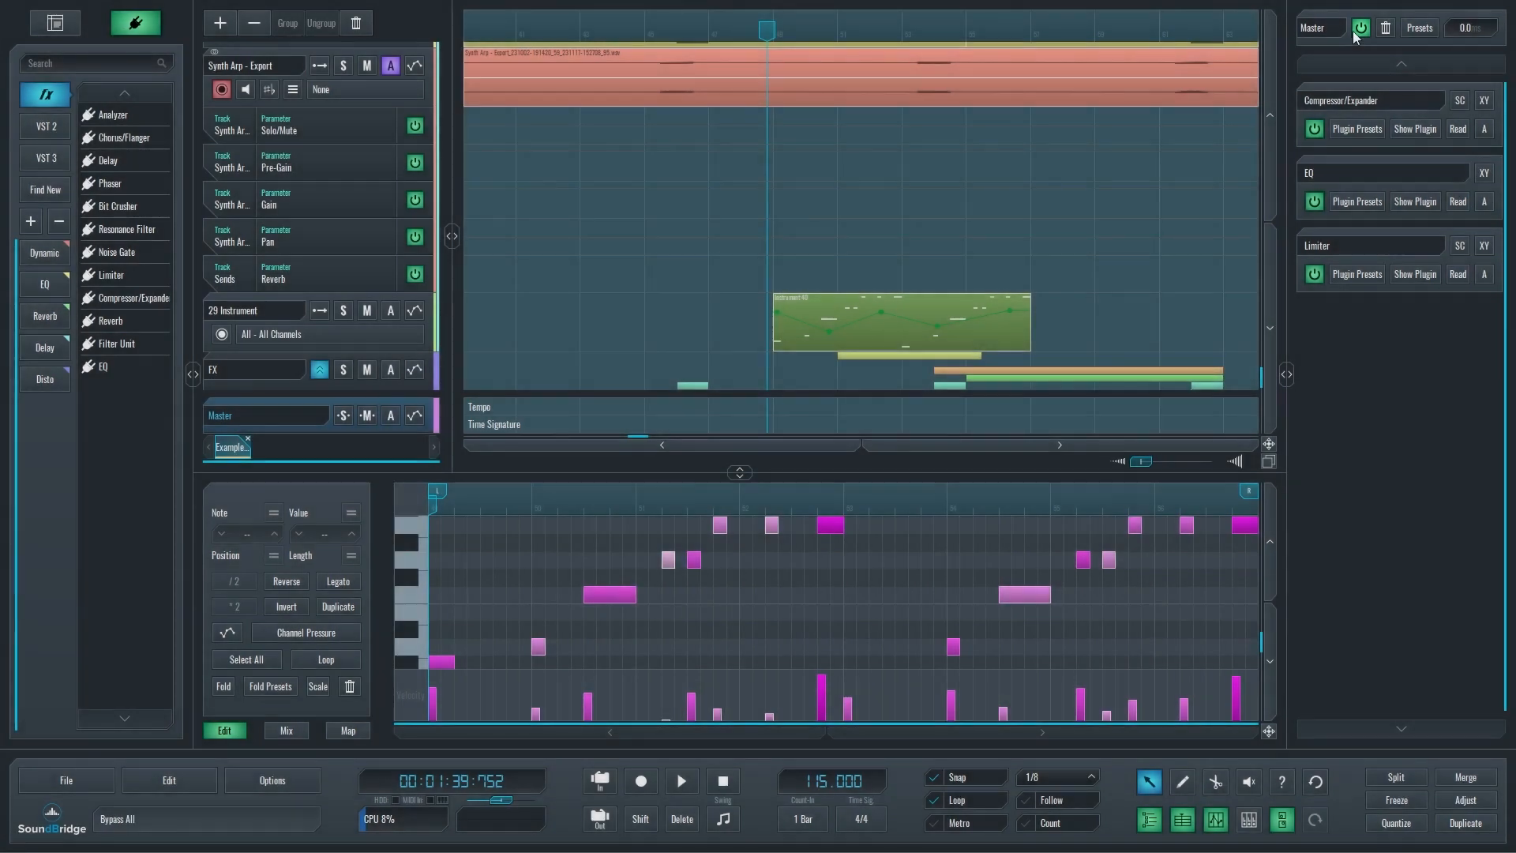
pyautogui.click(1357, 31)
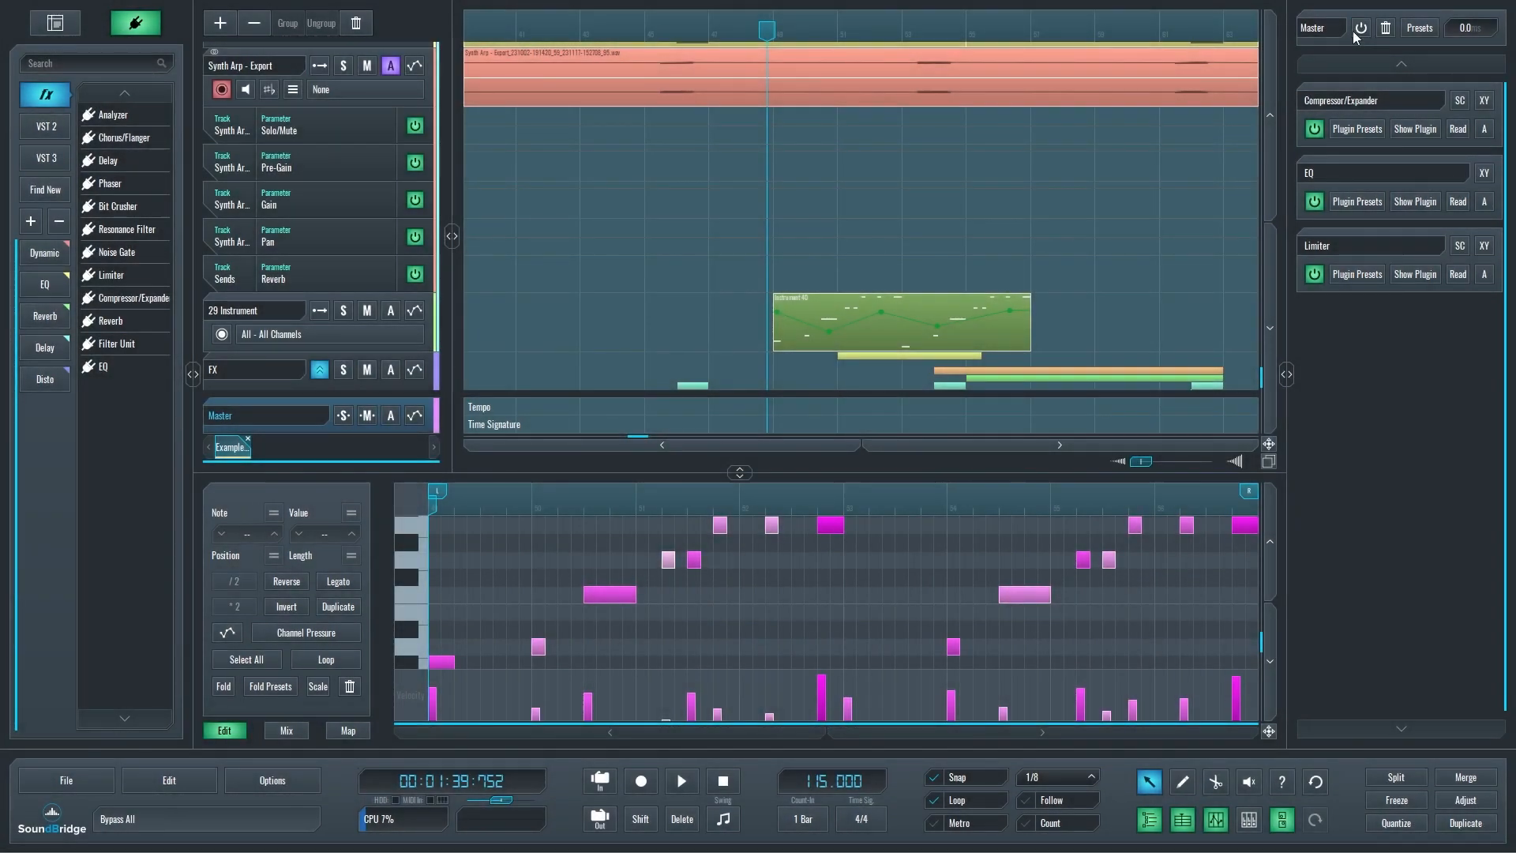
pyautogui.click(1360, 29)
# Delete the EQ and Limiter from the Master channel's rack and view its channel strip presets.
pyautogui.click(1379, 188)
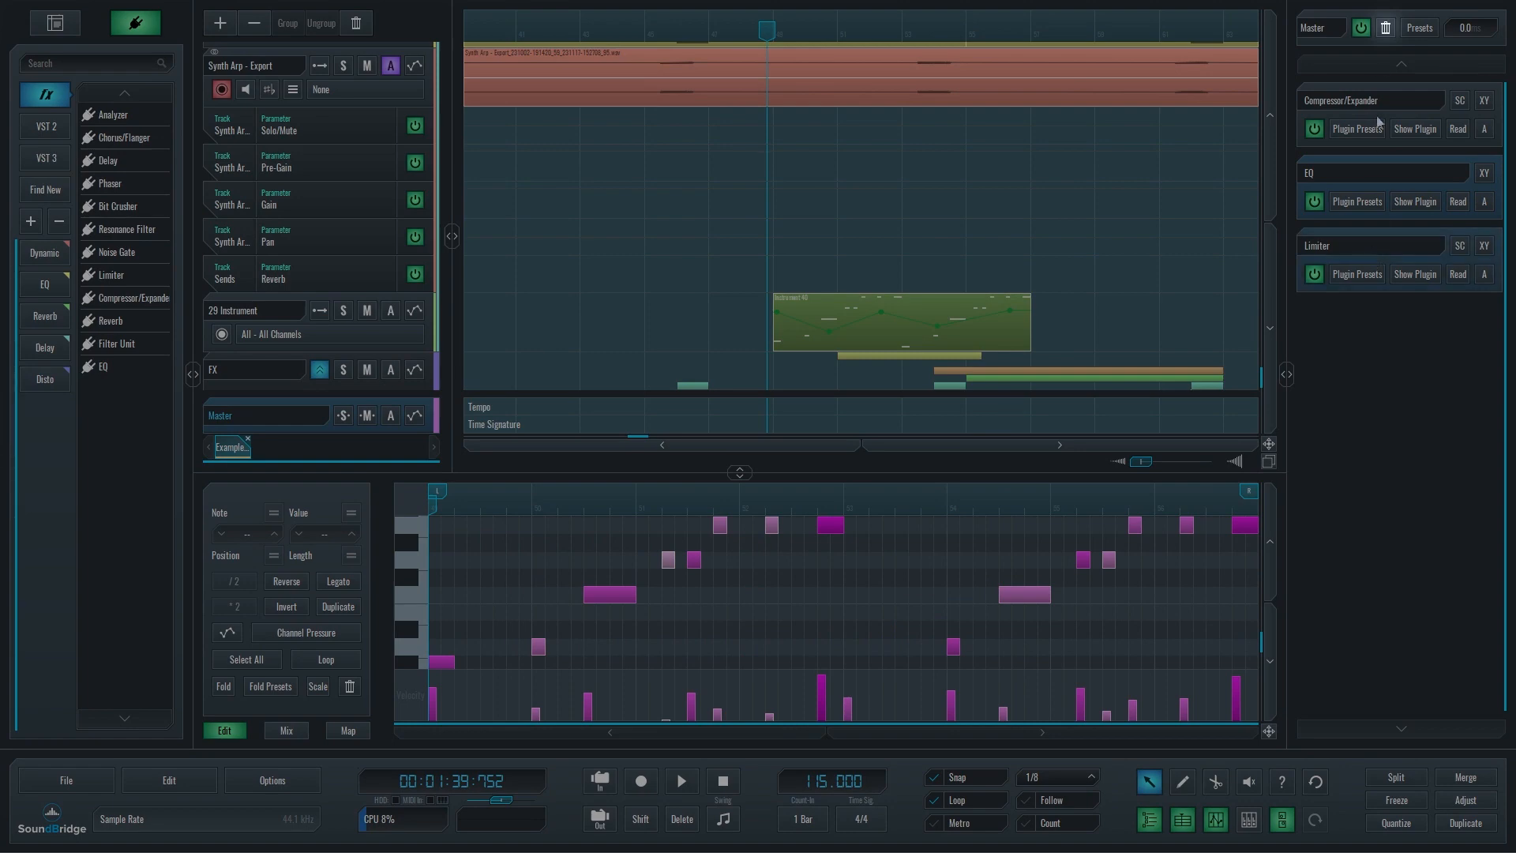
pyautogui.click(1387, 27)
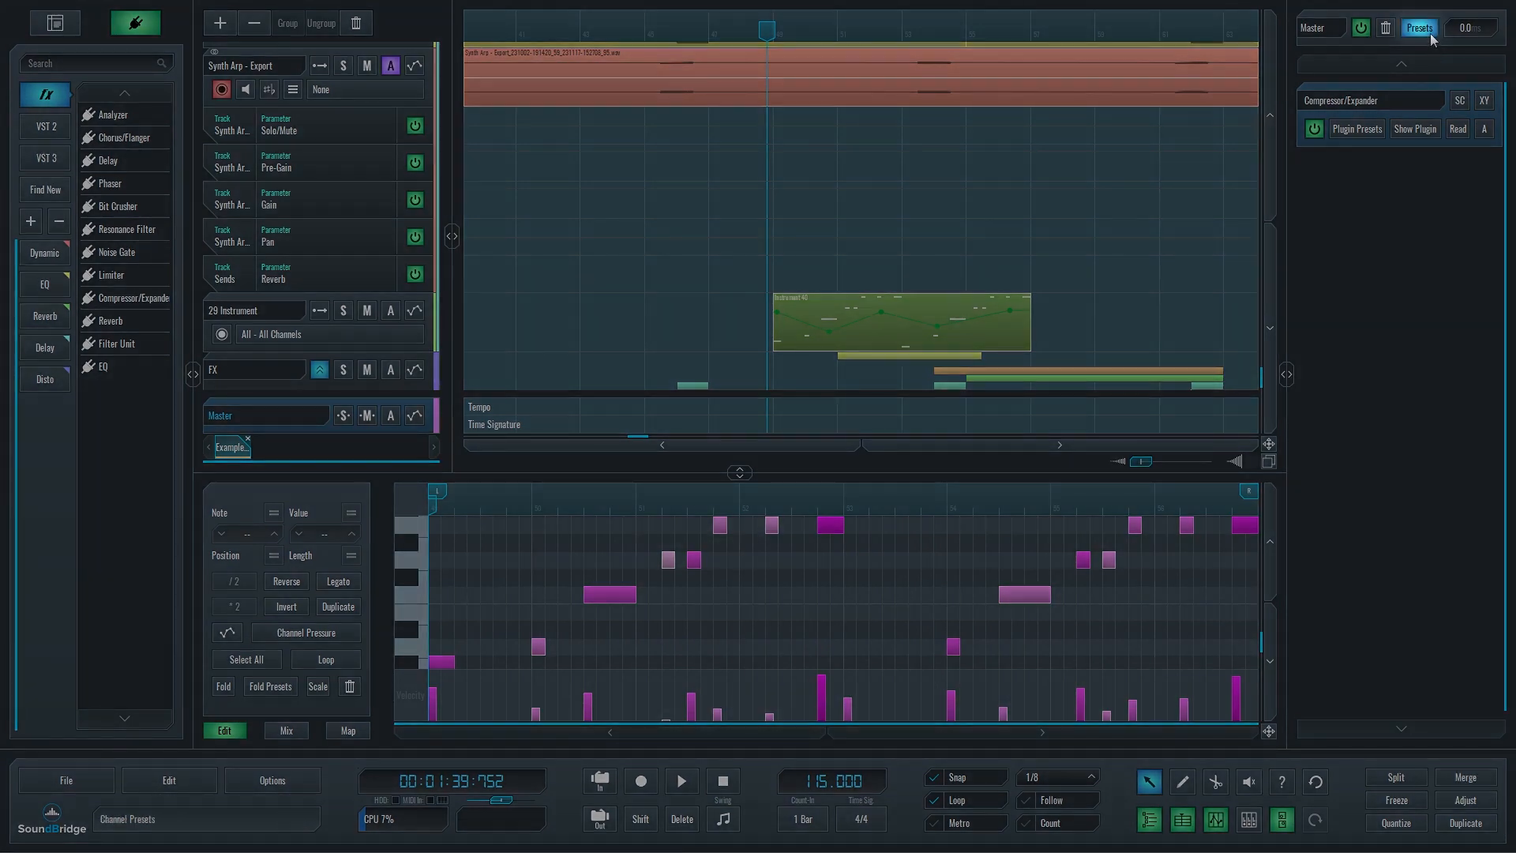
pyautogui.click(1420, 28)
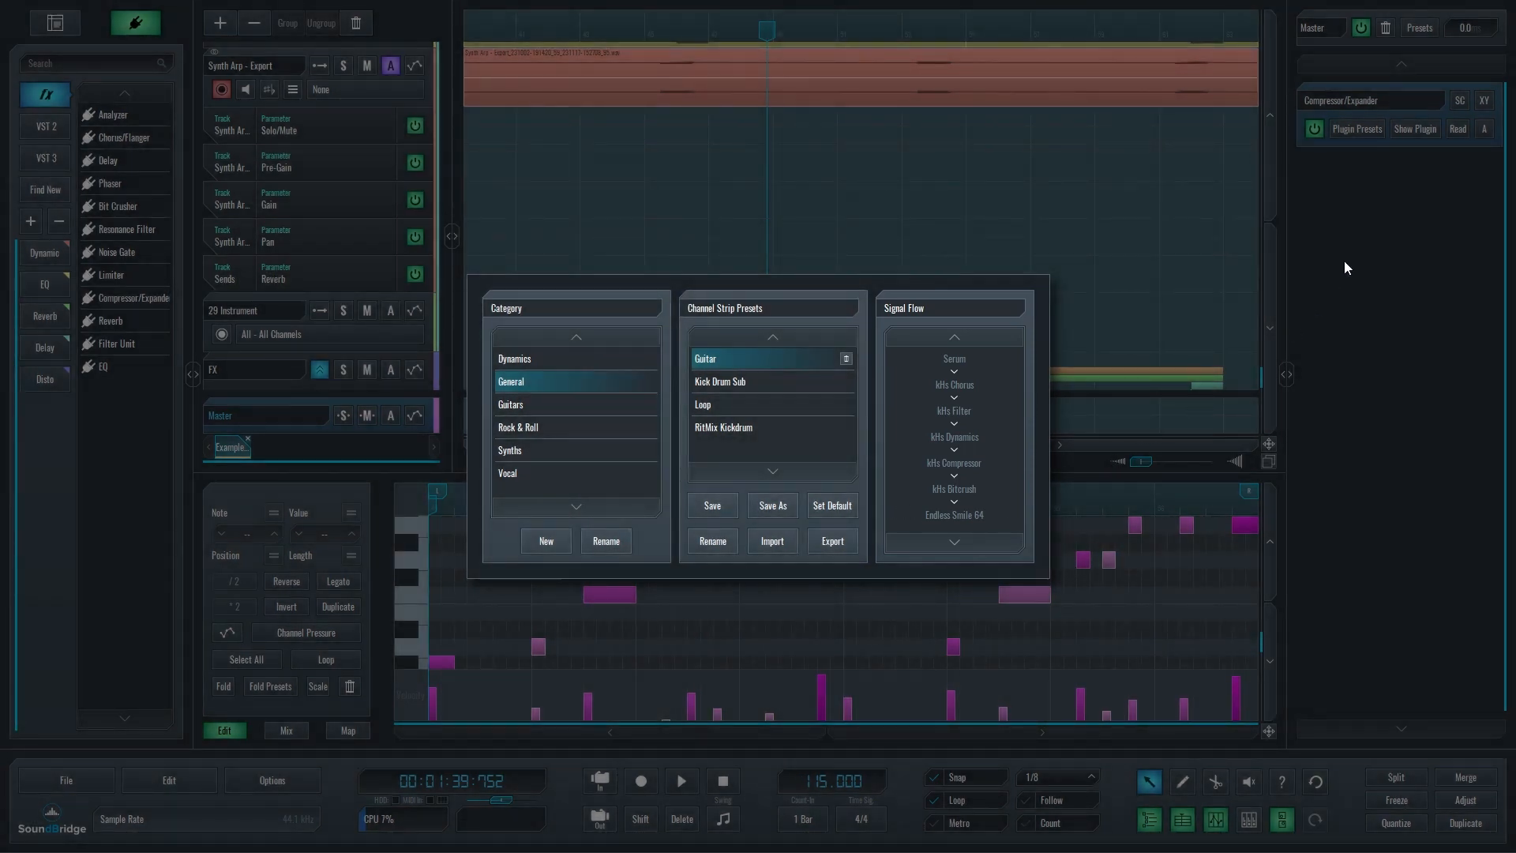
pyautogui.click(1374, 225)
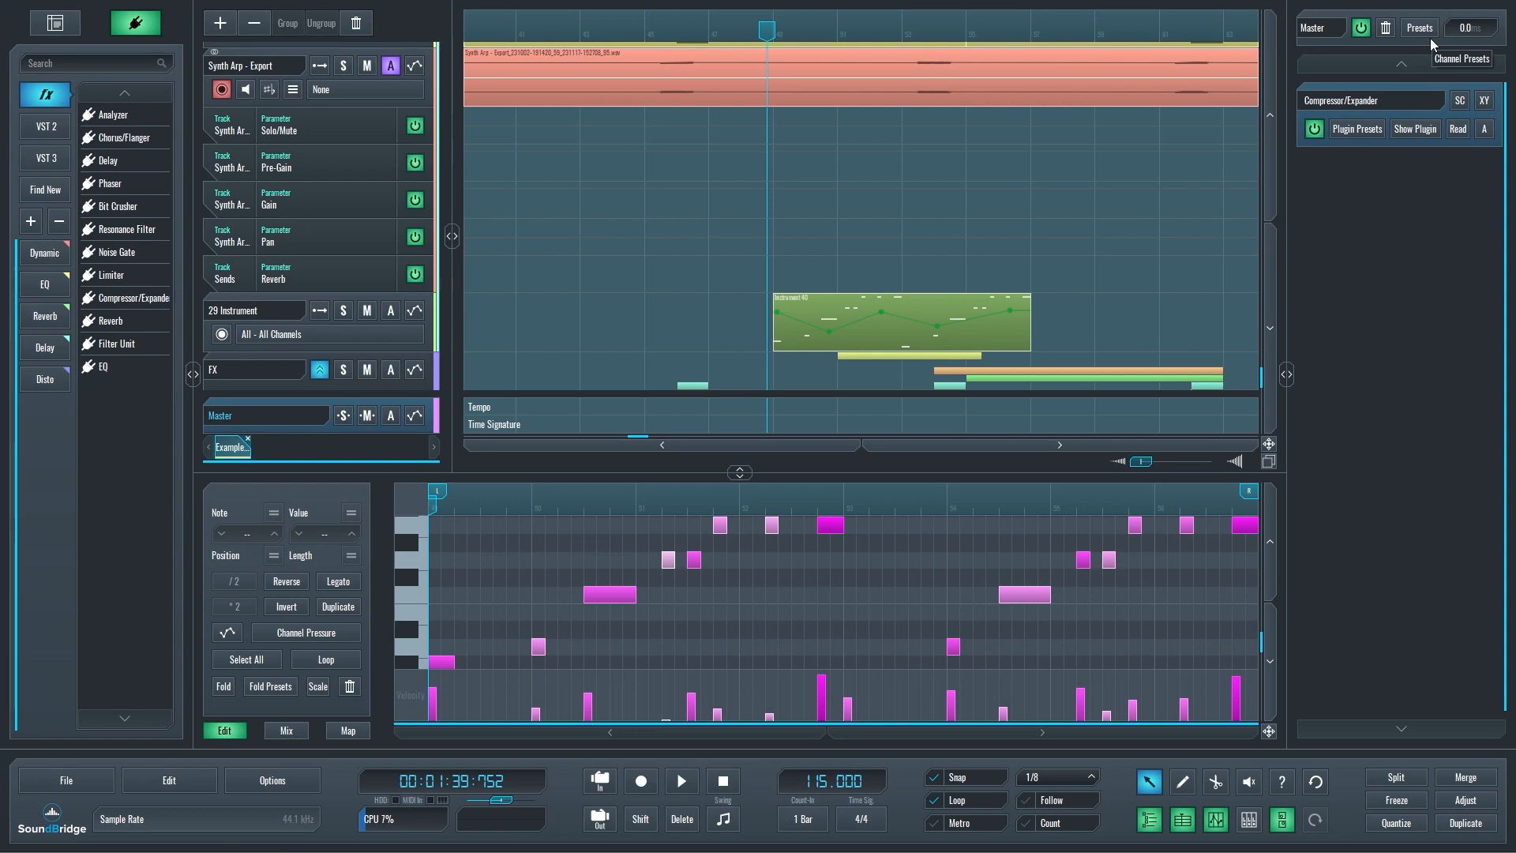
# Try a latency offset of -18.0 ms on the Master channel and reset it to 0.
pyautogui.scroll(-6, 1476, 27)
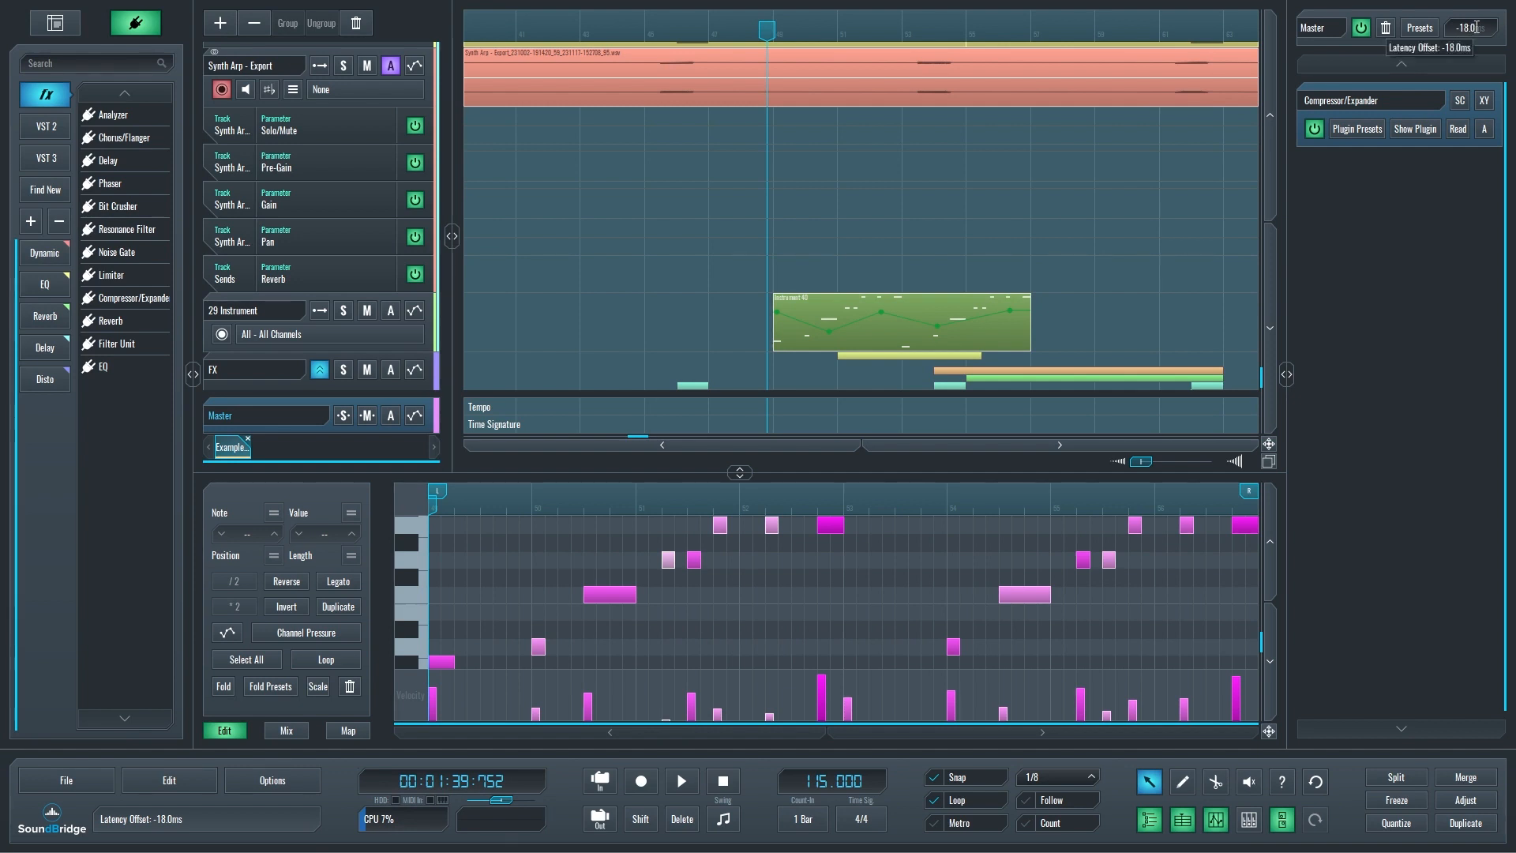
pyautogui.scroll(3, 1479, 23)
pyautogui.moveTo(1479, 13); pyautogui.dragTo(1491, 78)
pyautogui.write('0')
pyautogui.press('Return')
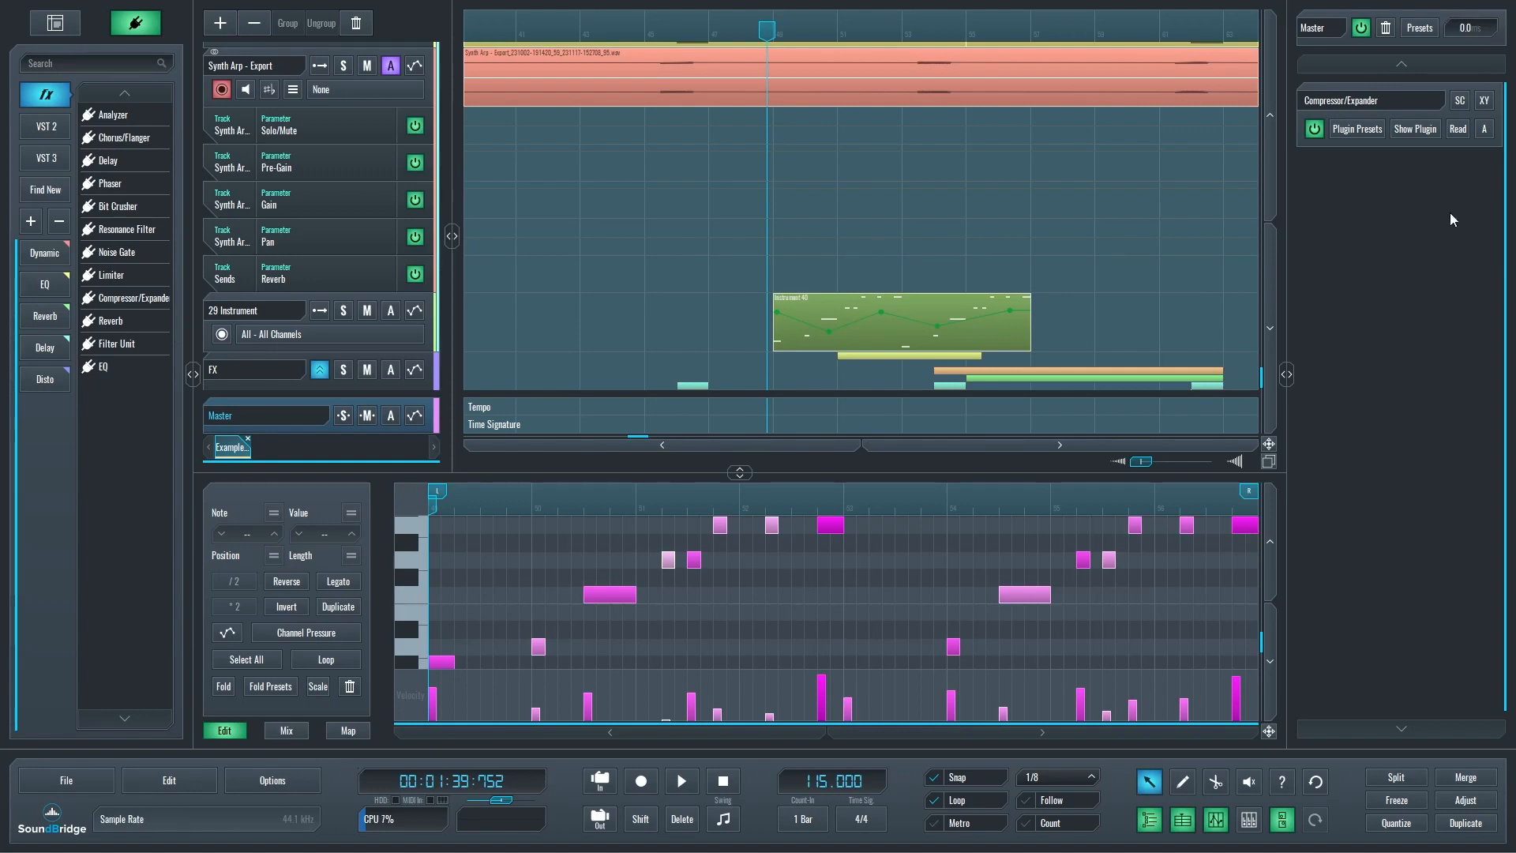
# Select the Synth Arp - Export track and check Solid Bus Comp's bypass switch and plugin presets.
pyautogui.click(273, 52)
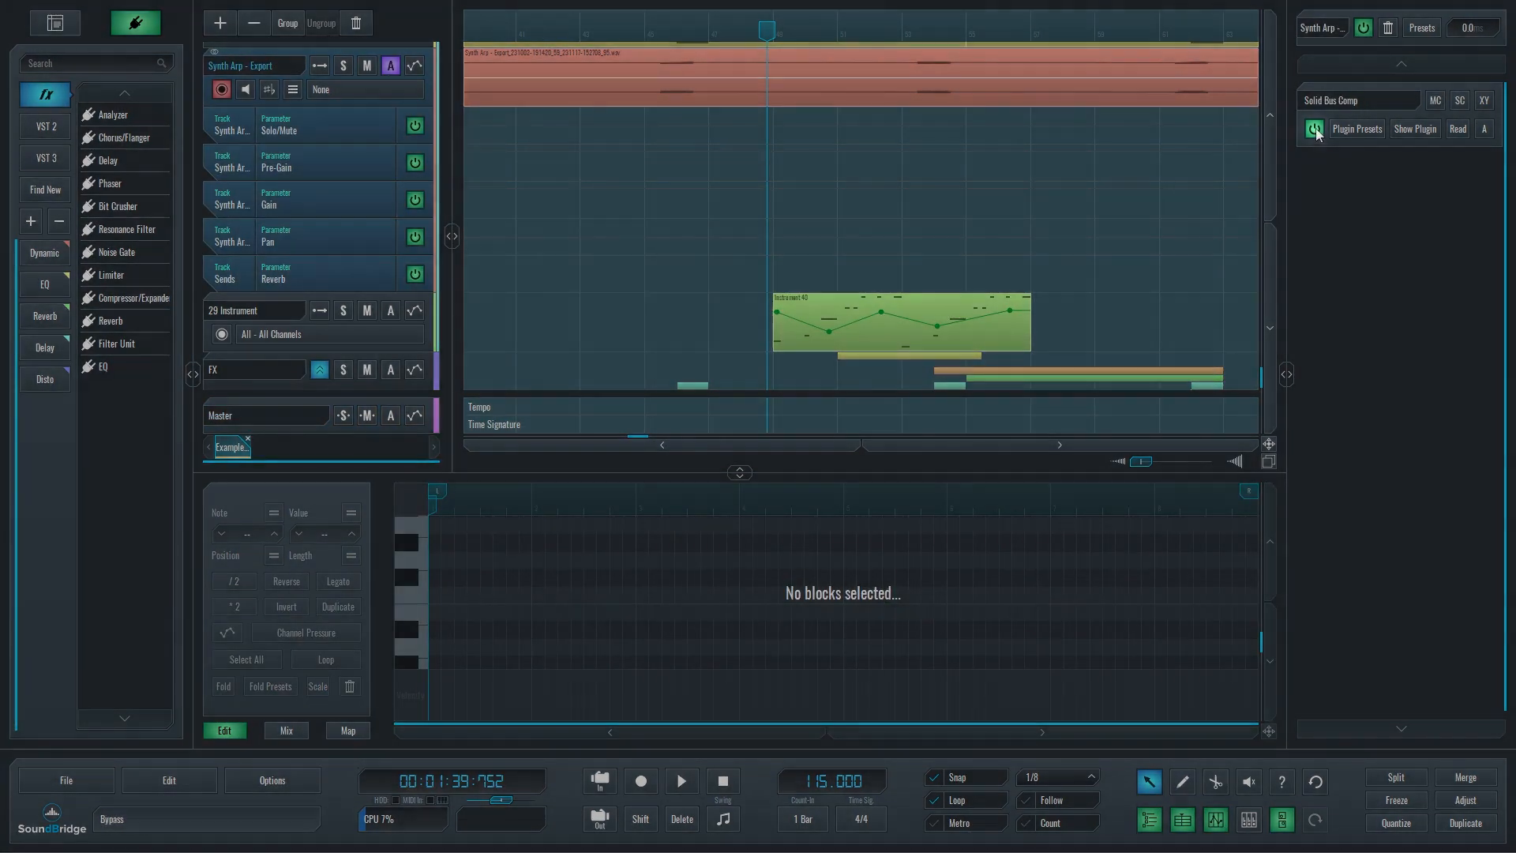
pyautogui.click(1315, 130)
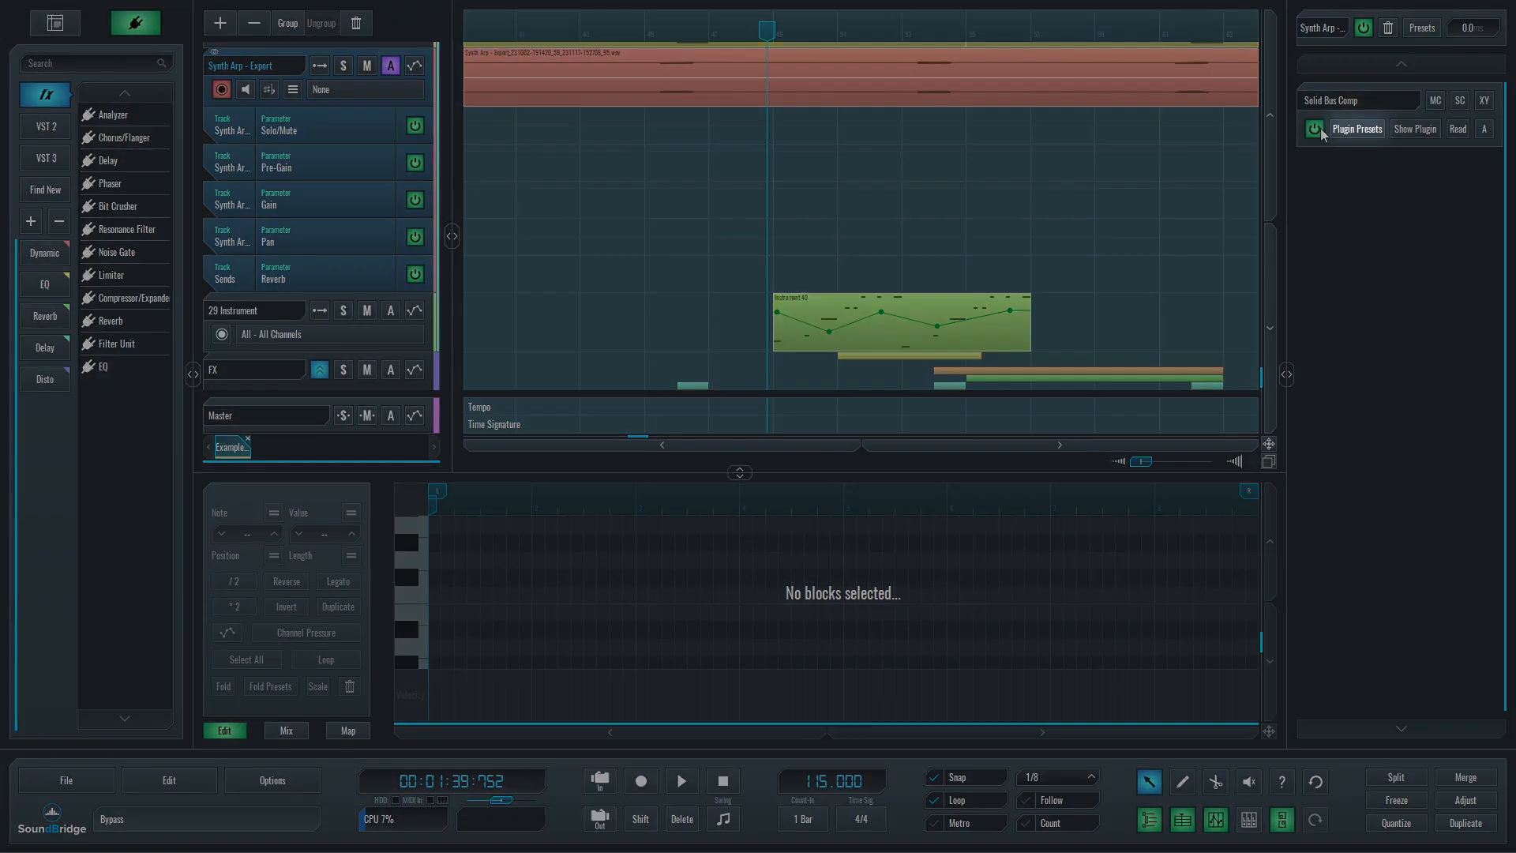
pyautogui.click(1315, 129)
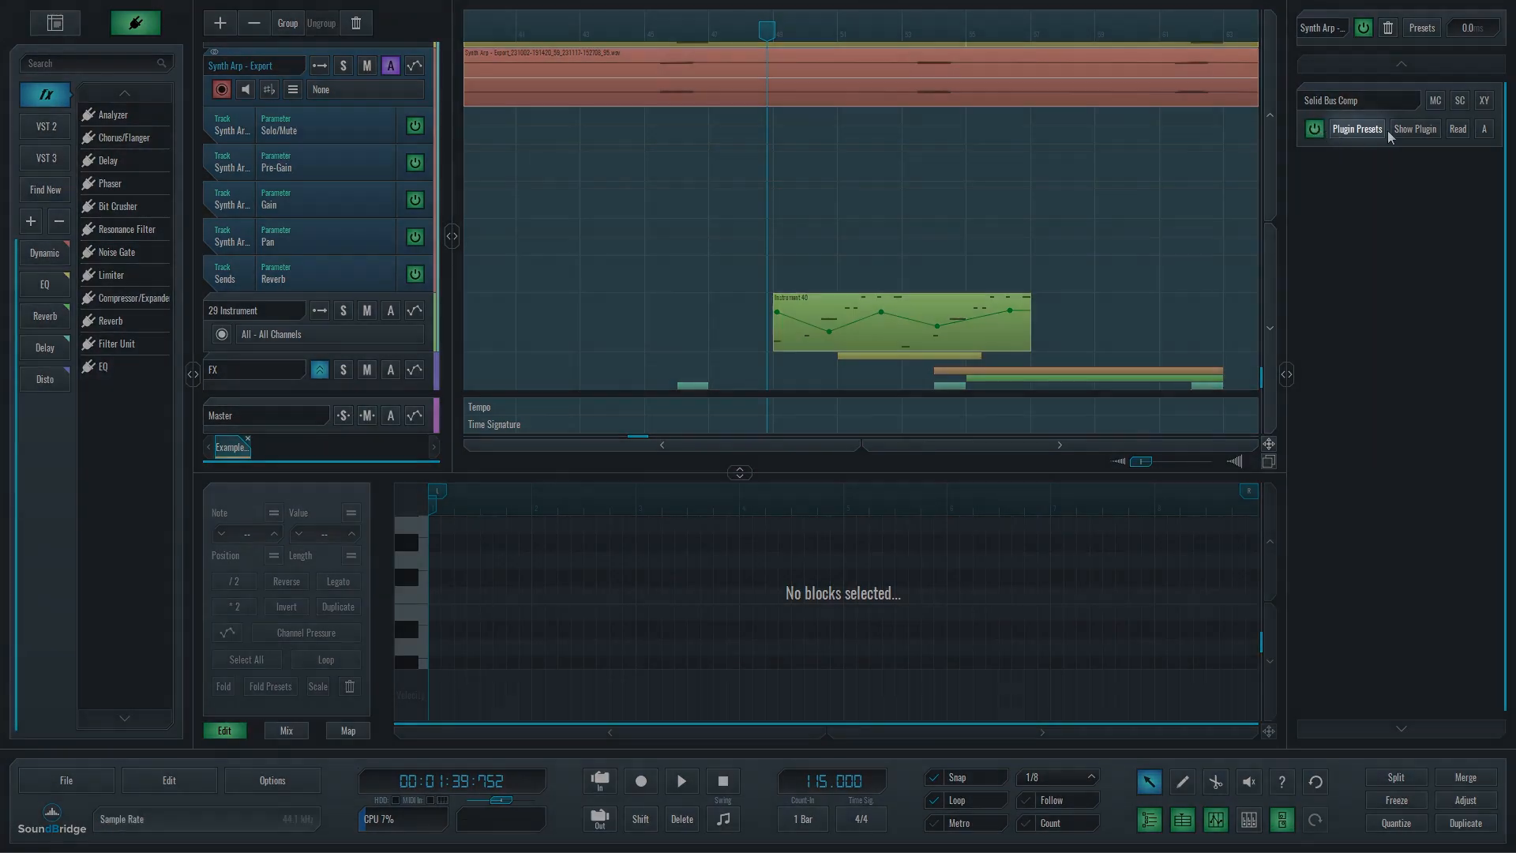
pyautogui.click(1373, 130)
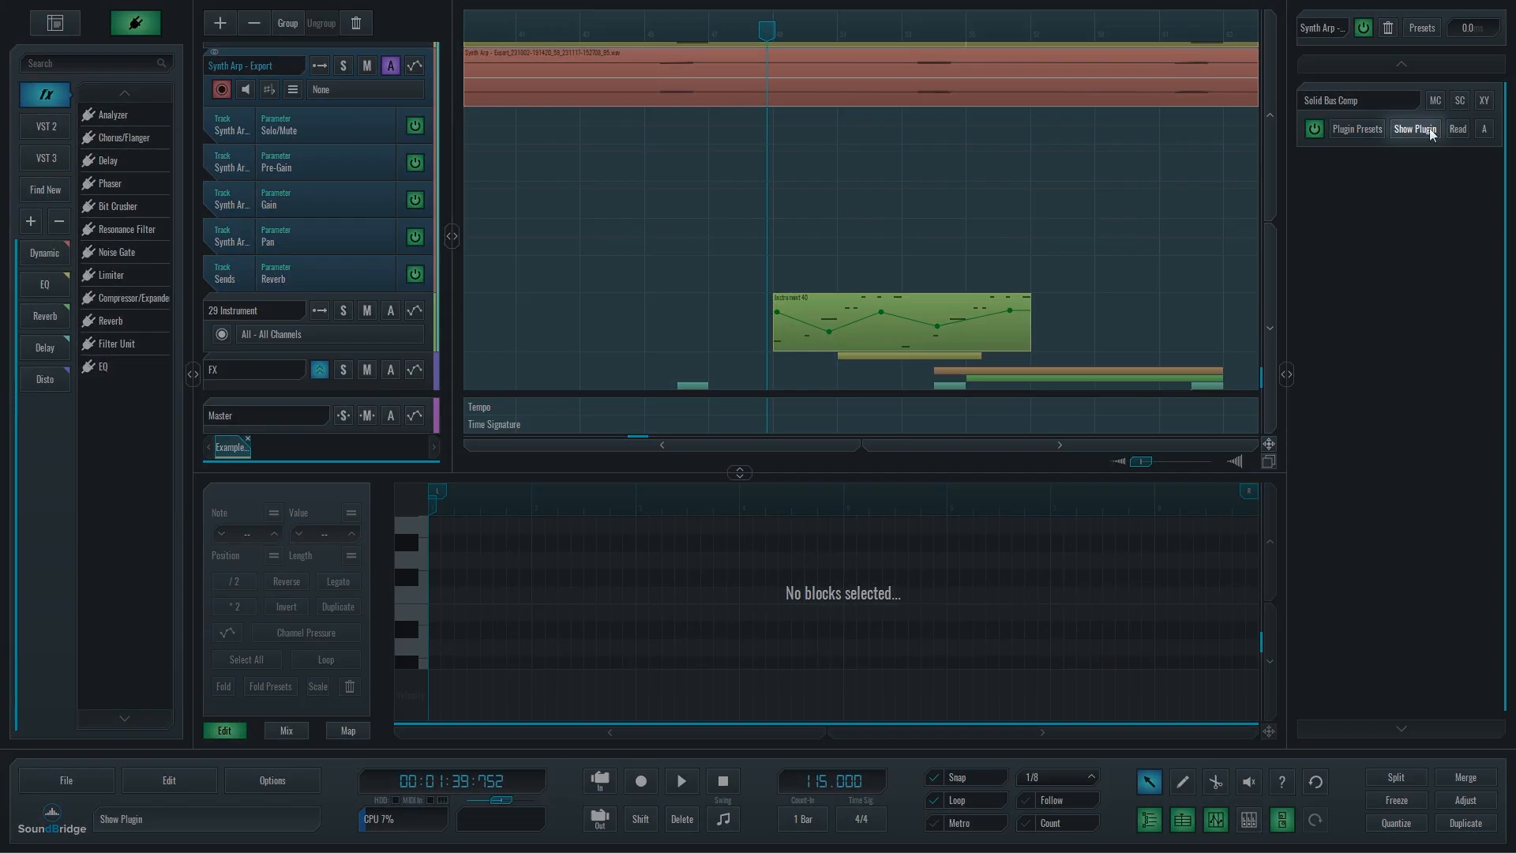
# Open Solid Bus Comp with parameter reading enabled and add its Attack and Makeup parameters as automation lanes.
pyautogui.click(1428, 128)
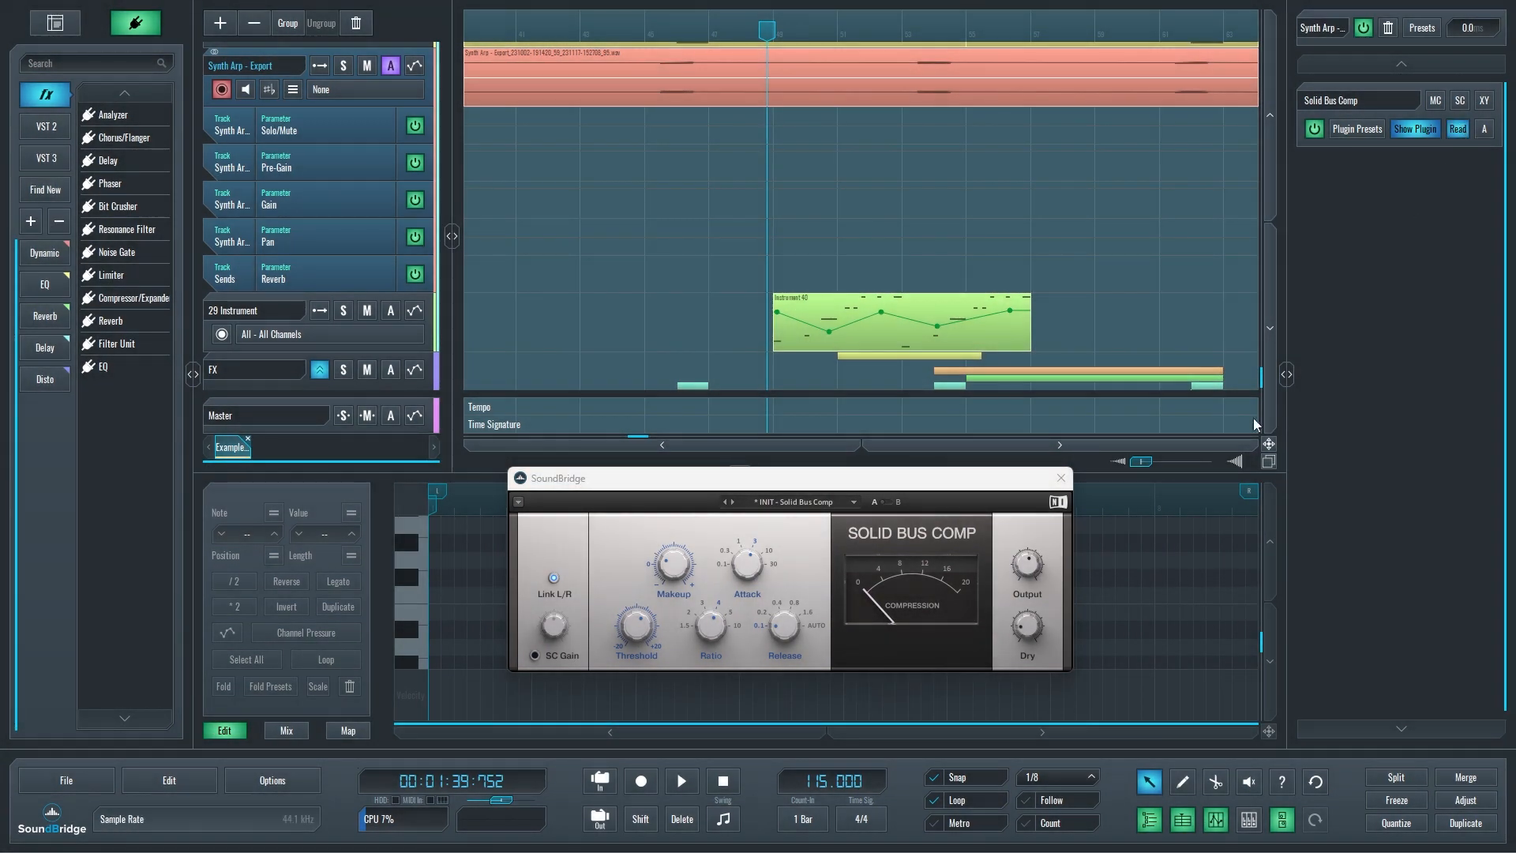
pyautogui.click(750, 569)
pyautogui.click(747, 564)
pyautogui.click(674, 564)
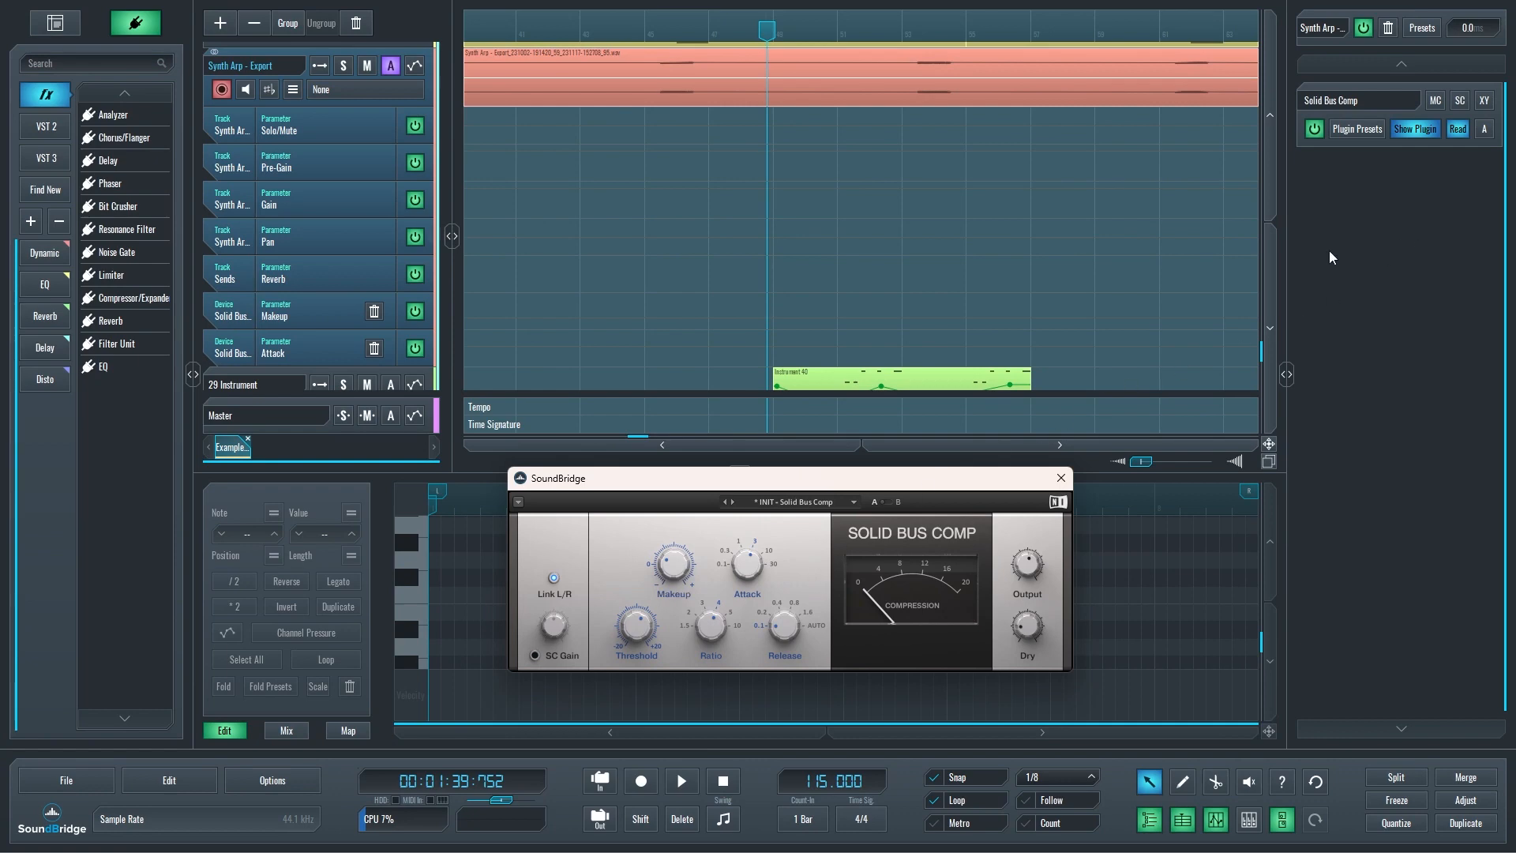
# Show the automated parameters' sliders for Solid Bus Comp in the rack and adjust Attack.
pyautogui.click(1485, 129)
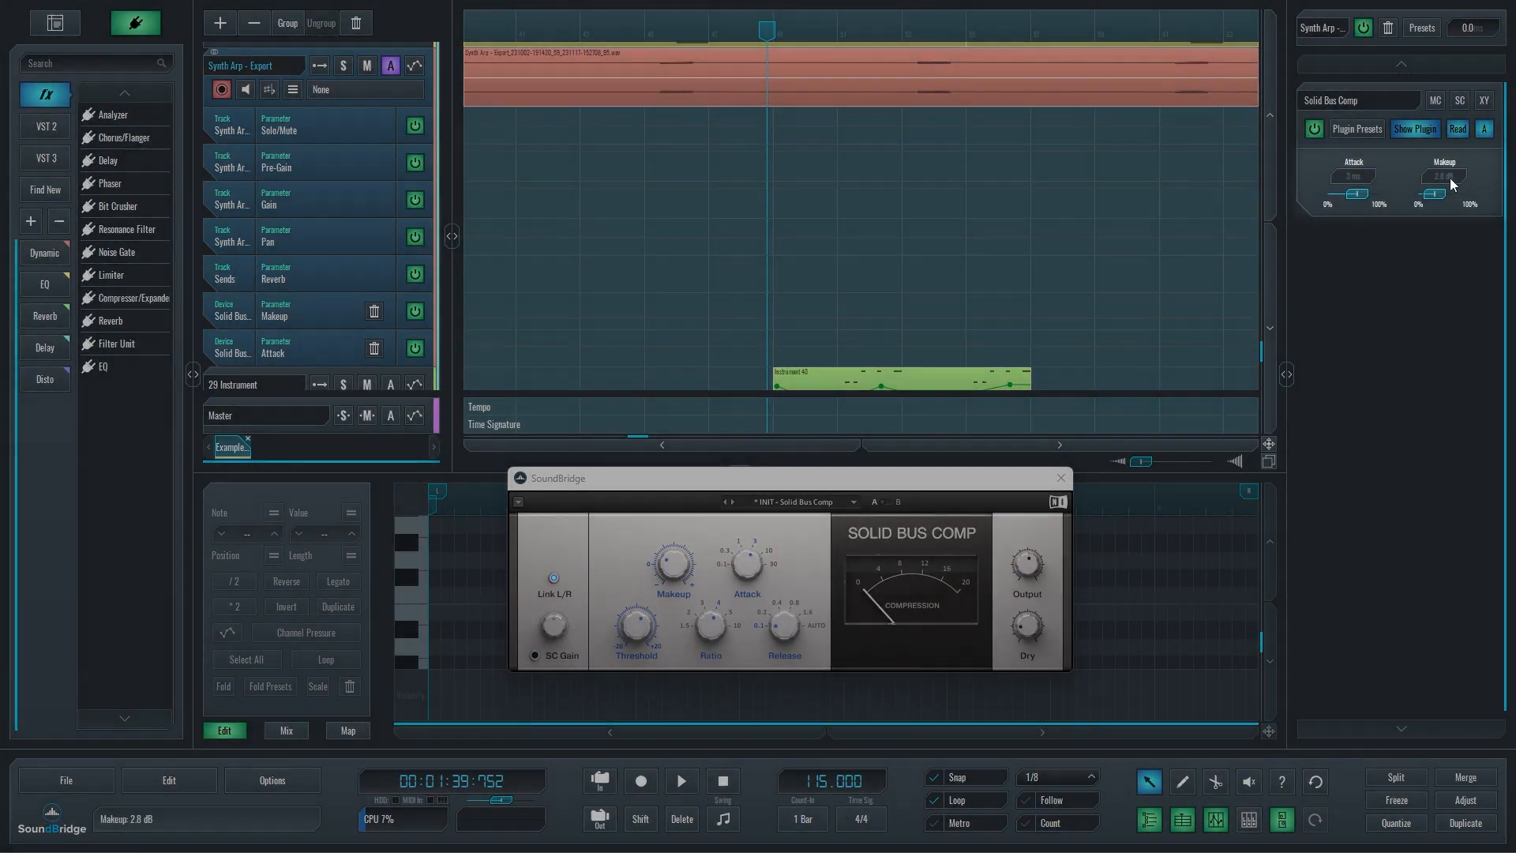
pyautogui.moveTo(1358, 194); pyautogui.dragTo(1325, 194)
# Draw automation blocks in the Makeup and Attack lanes and add a rising two-point ramp to the Makeup block.
pyautogui.press('ctrl')
pyautogui.moveTo(617, 311); pyautogui.dragTo(811, 340)
pyautogui.click(674, 318)
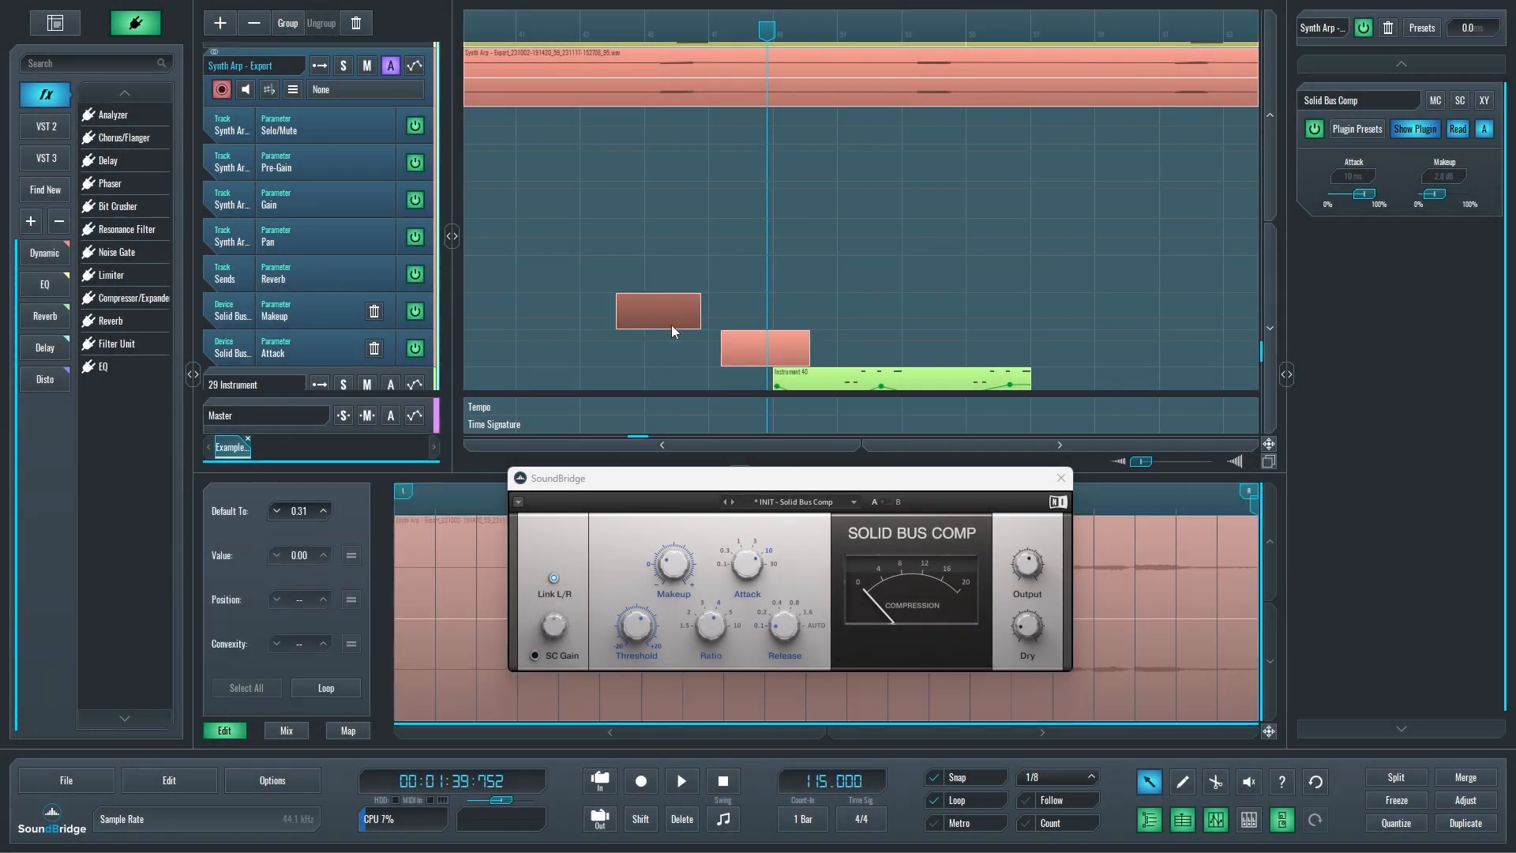
pyautogui.keyDown('ctrl'); pyautogui.click(433, 694); pyautogui.keyUp('ctrl')
pyautogui.keyDown('ctrl'); pyautogui.click(1175, 539); pyautogui.keyUp('ctrl')
# Add a rising two-point ramp from low to high in the Attack automation block.
pyautogui.click(753, 343)
pyautogui.keyDown('ctrl'); pyautogui.click(590, 692); pyautogui.keyUp('ctrl')
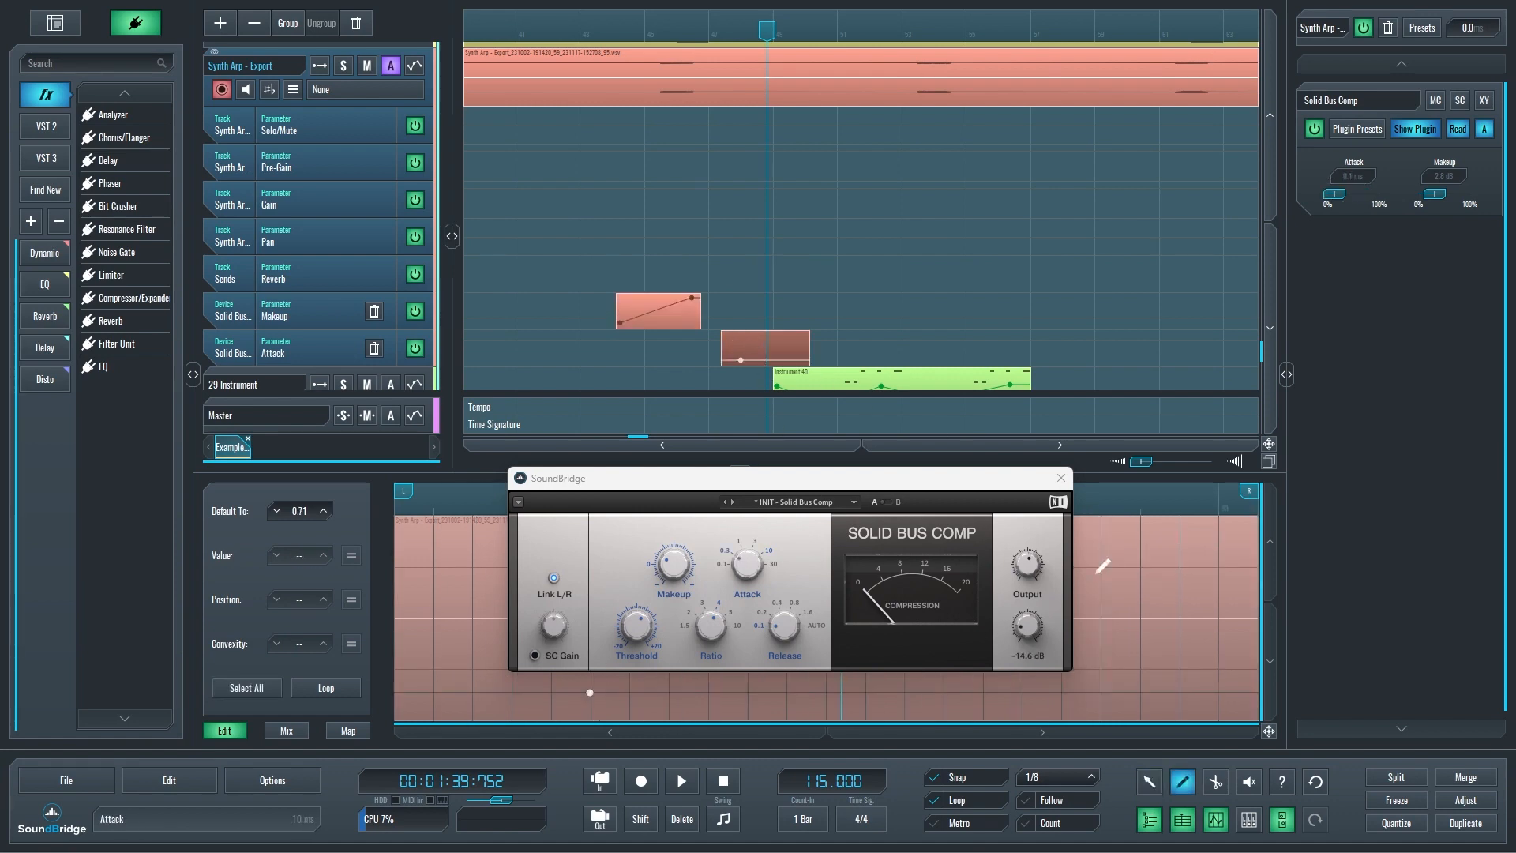
pyautogui.keyDown('ctrl'); pyautogui.click(1140, 531); pyautogui.keyUp('ctrl')
# Play the arrangement from the start of the Makeup automation block through the Attack block, and stop.
pyautogui.click(624, 31)
pyautogui.press('space')
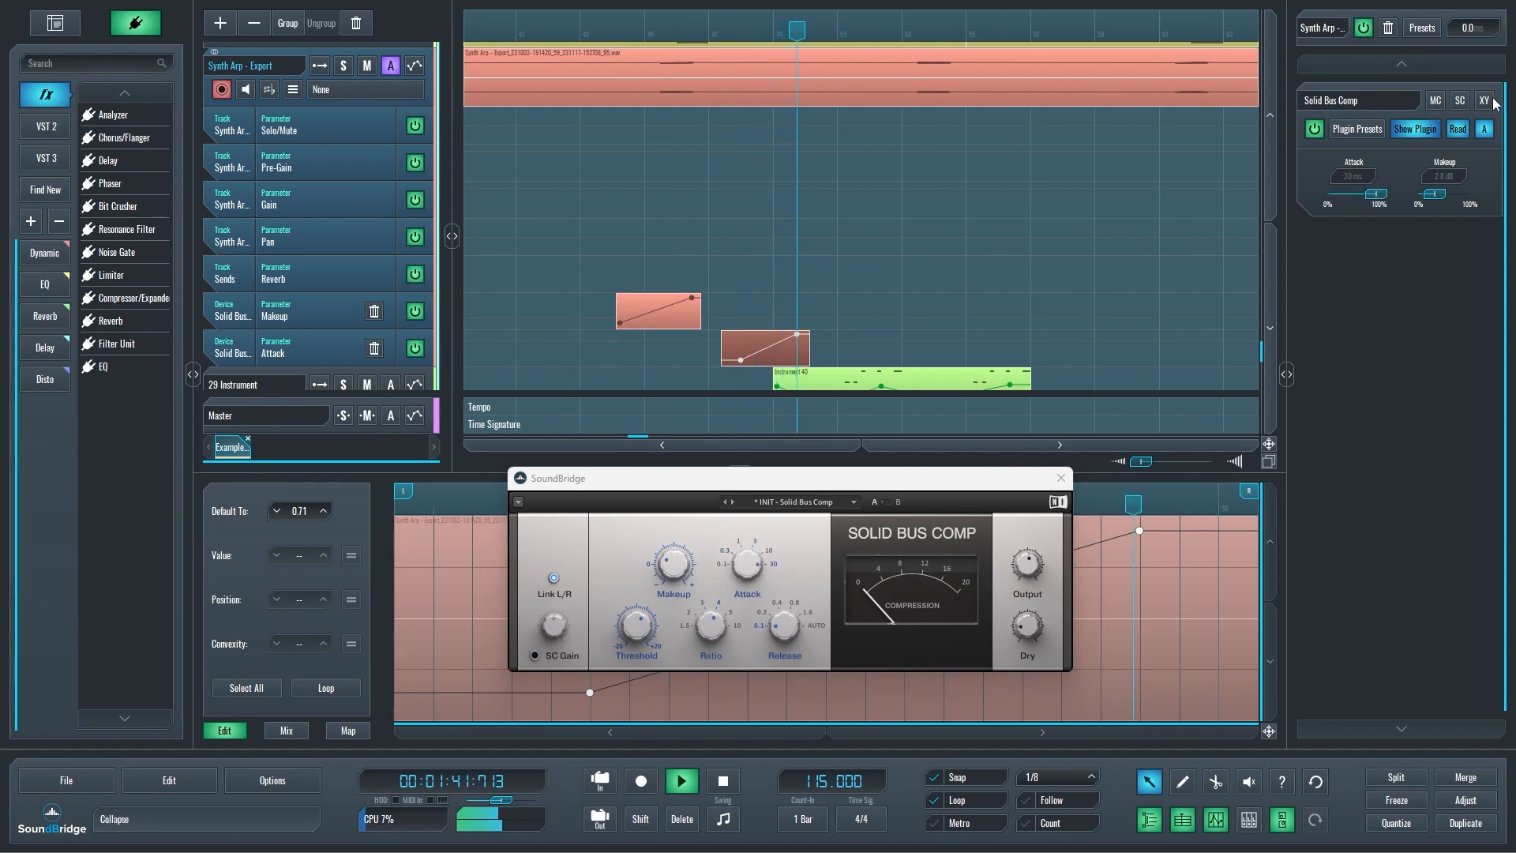
pyautogui.press('space')
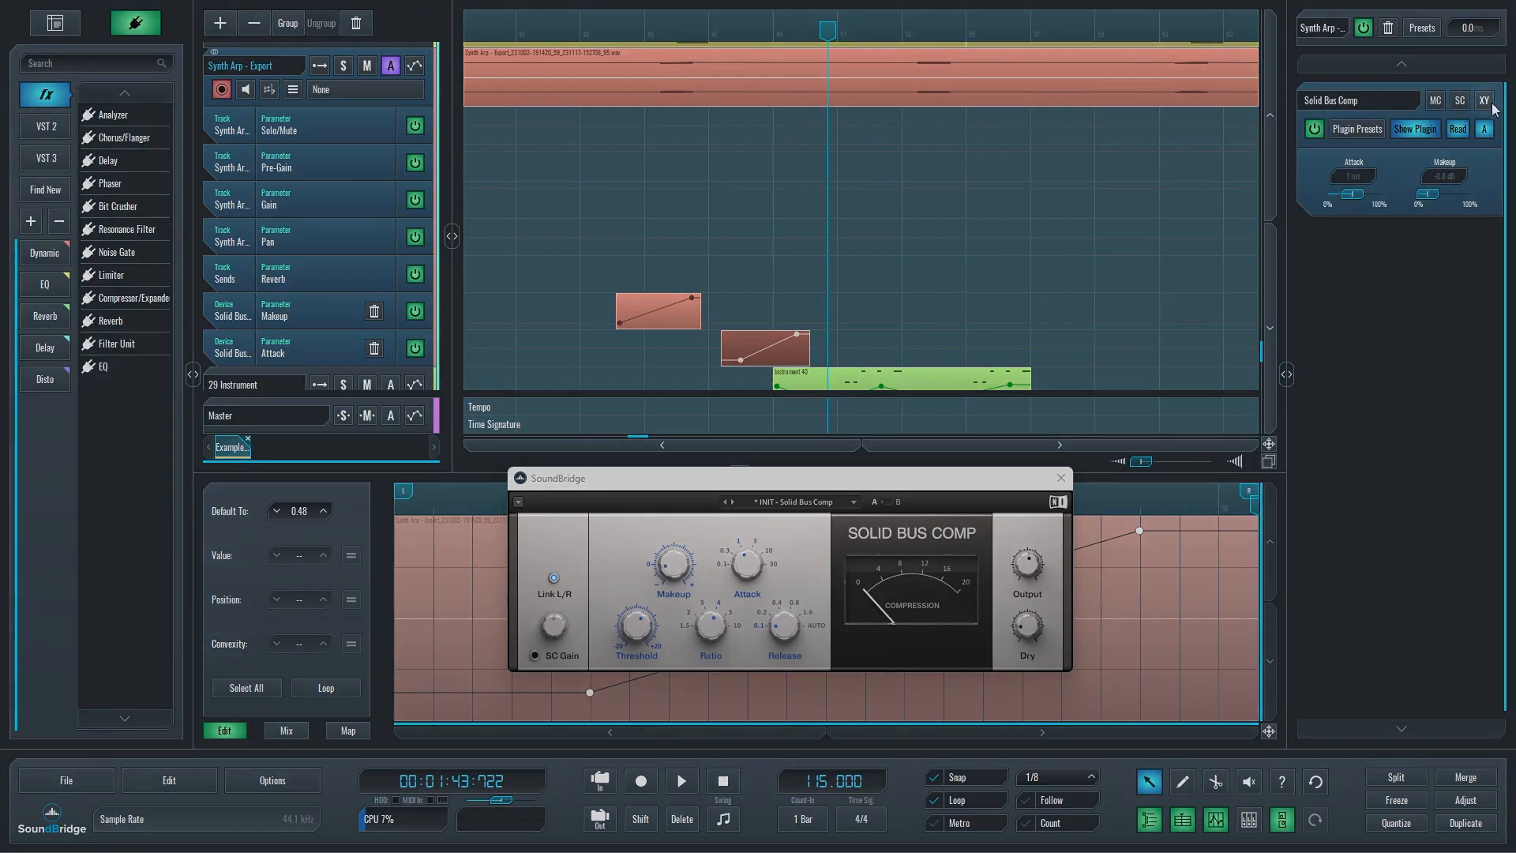
# Show Solid Bus Comp's XY pad with Attack horizontal and Makeup vertical, and move its point slightly up and right.
pyautogui.click(1486, 101)
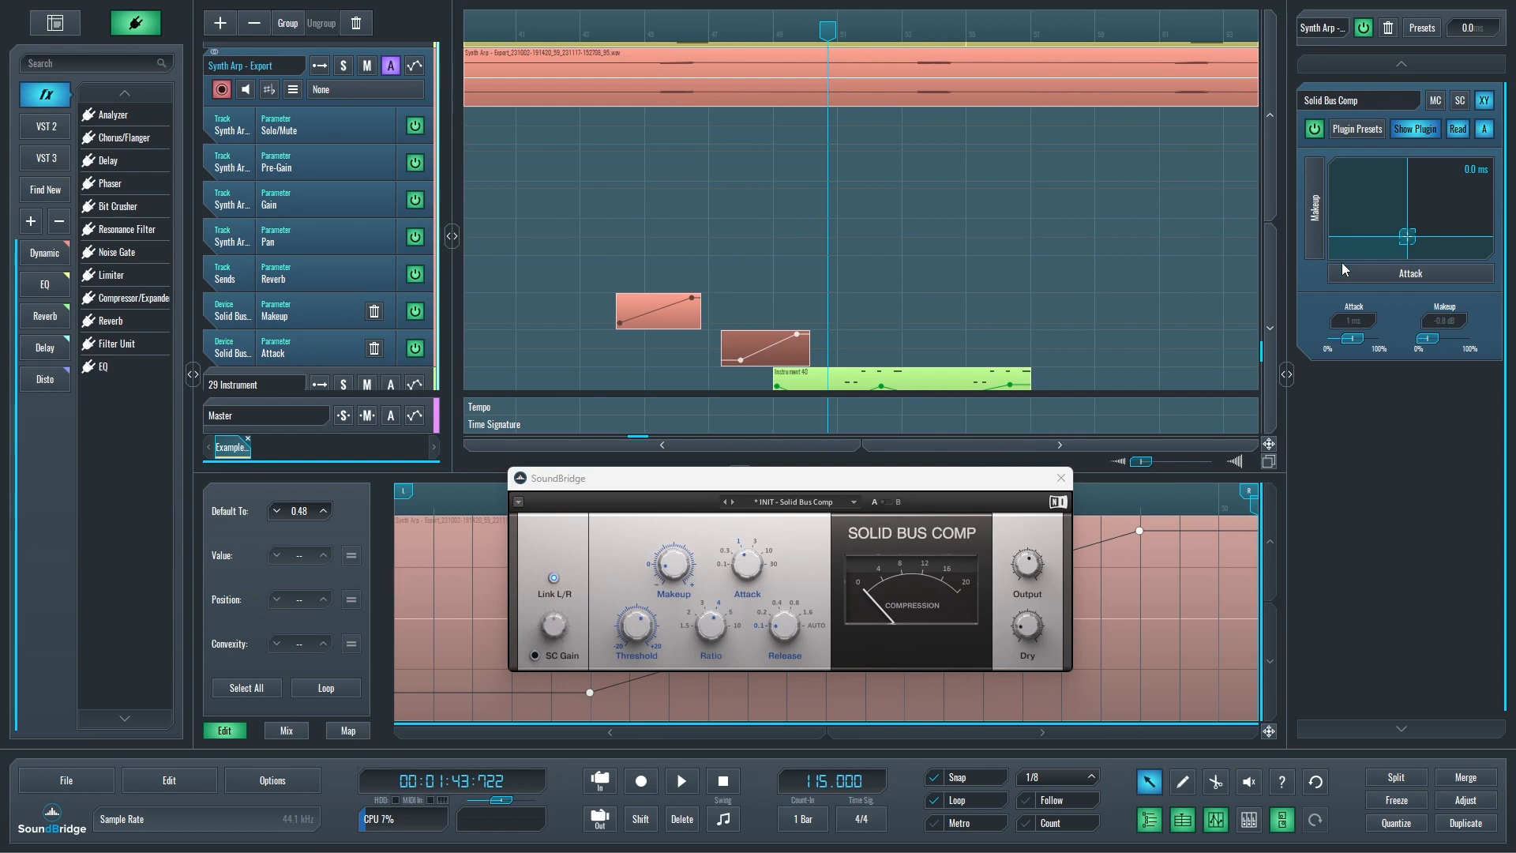
pyautogui.click(1367, 273)
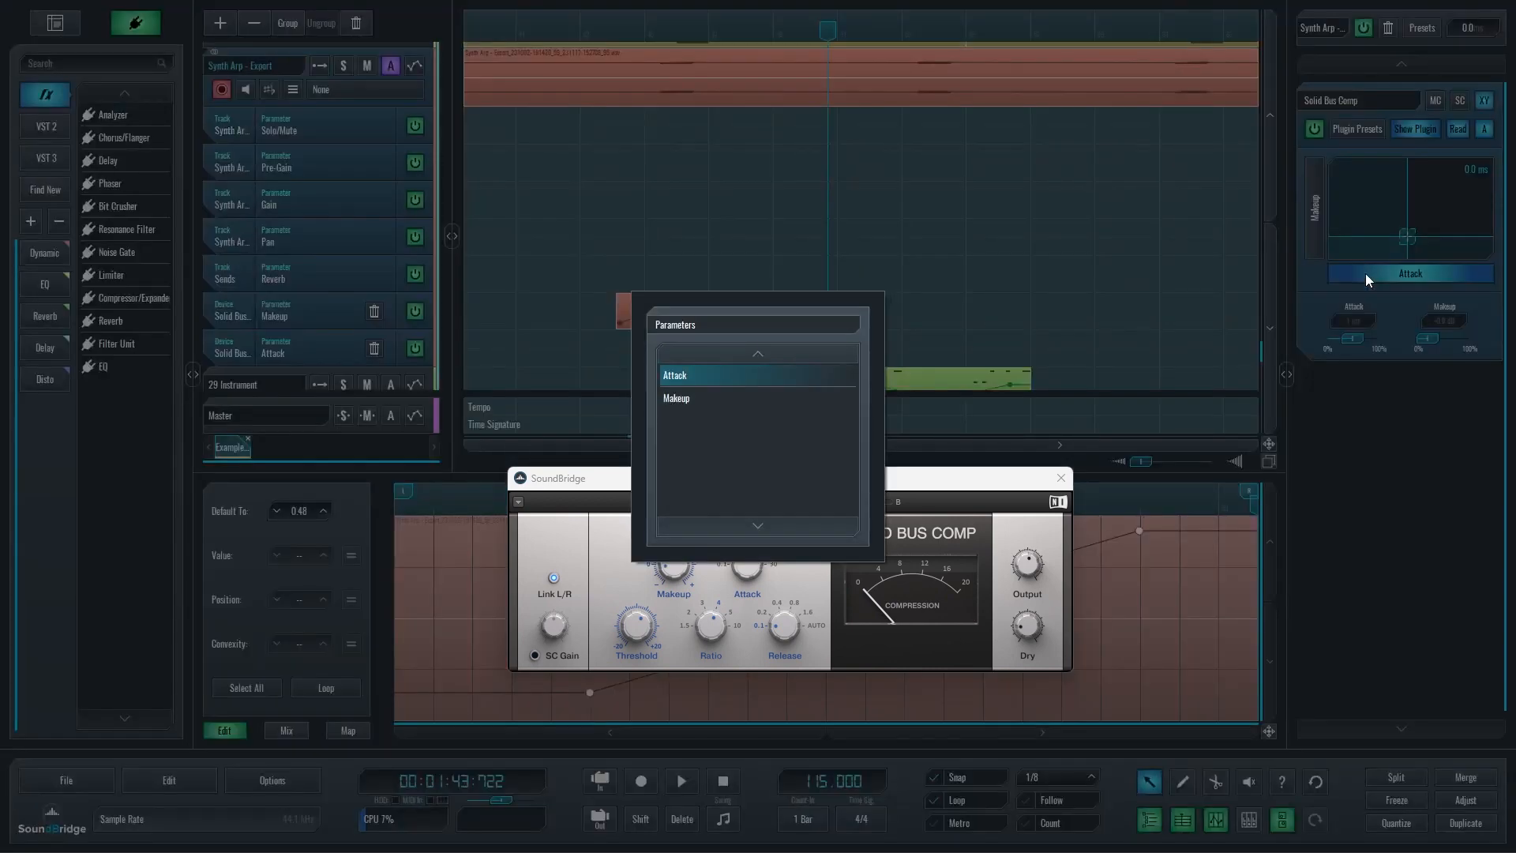
pyautogui.click(776, 373)
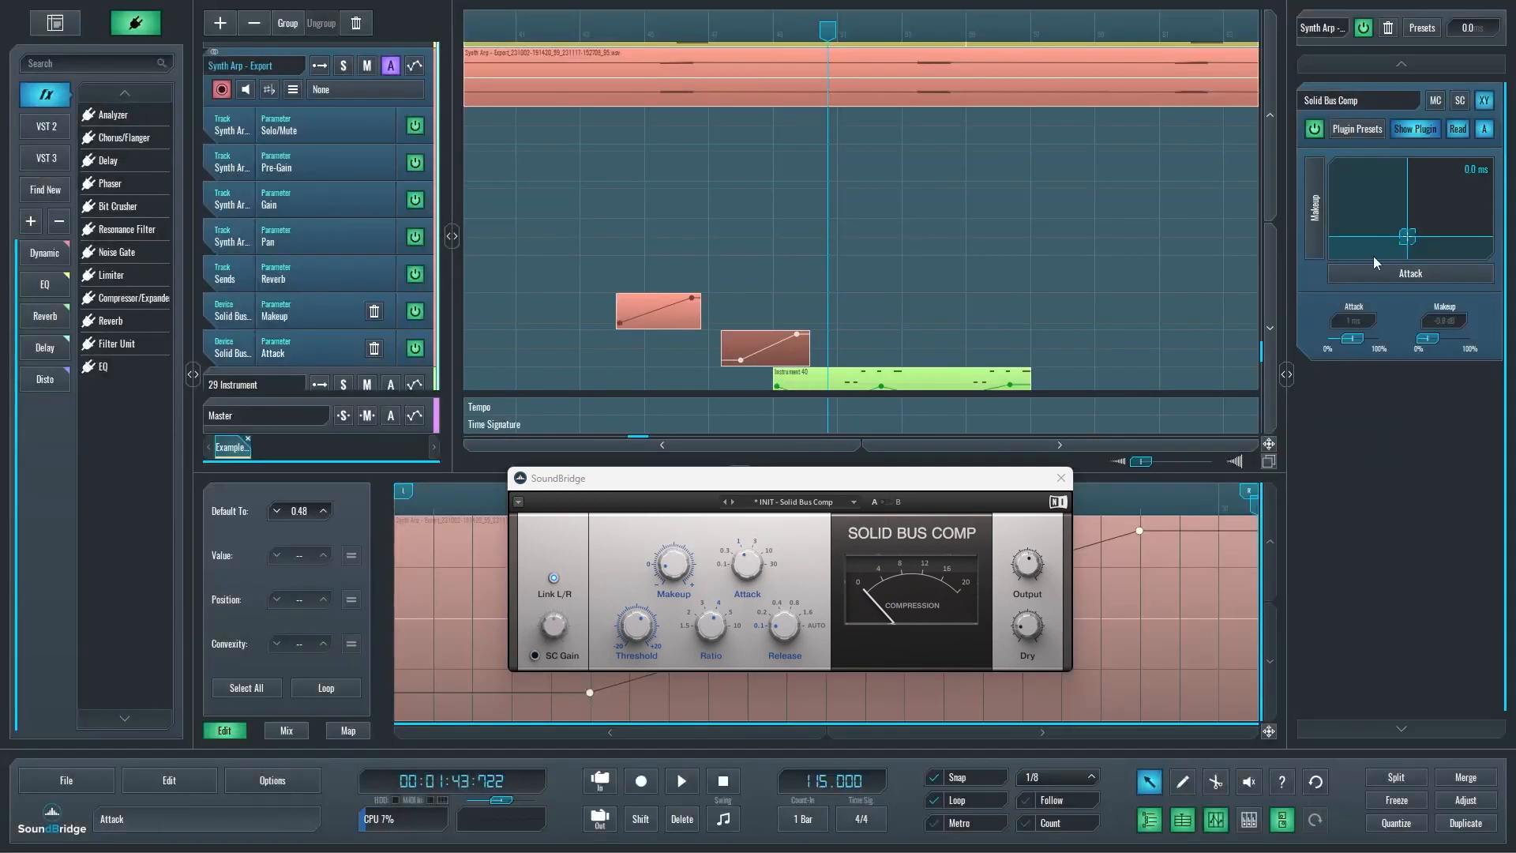
pyautogui.click(1315, 209)
pyautogui.click(788, 376)
pyautogui.moveTo(1410, 240)
pyautogui.mouseDown()
pyautogui.moveTo(1441, 209)
pyautogui.moveTo(1371, 194)
pyautogui.moveTo(1415, 210)
pyautogui.moveTo(1387, 237)
pyautogui.moveTo(1415, 233)
pyautogui.mouseUp()
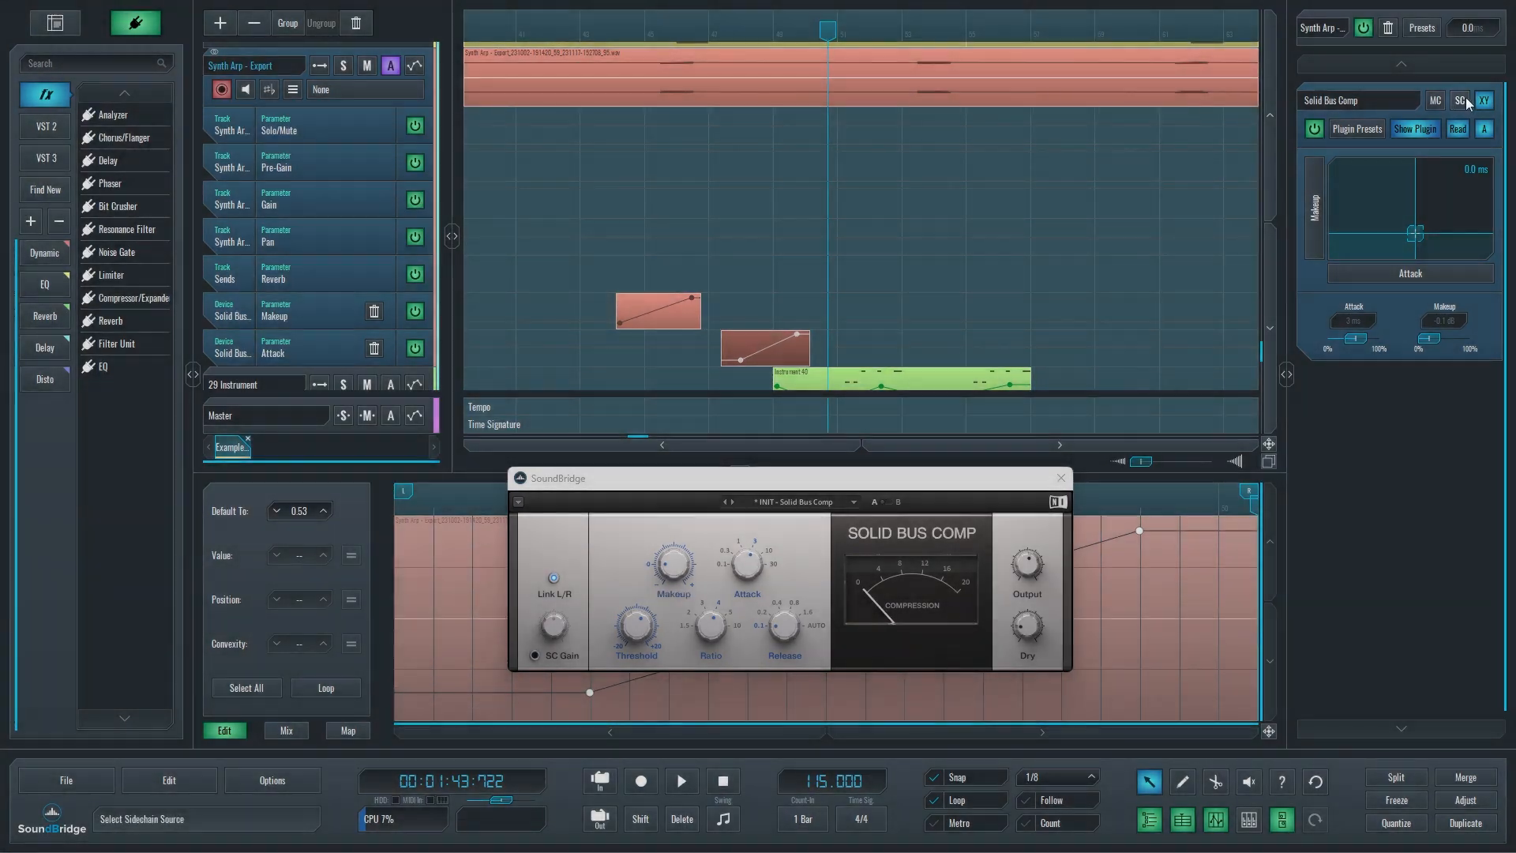
# Examine the sidechain source and signal source choices and the MC options of Solid Bus Comp.
pyautogui.click(1462, 100)
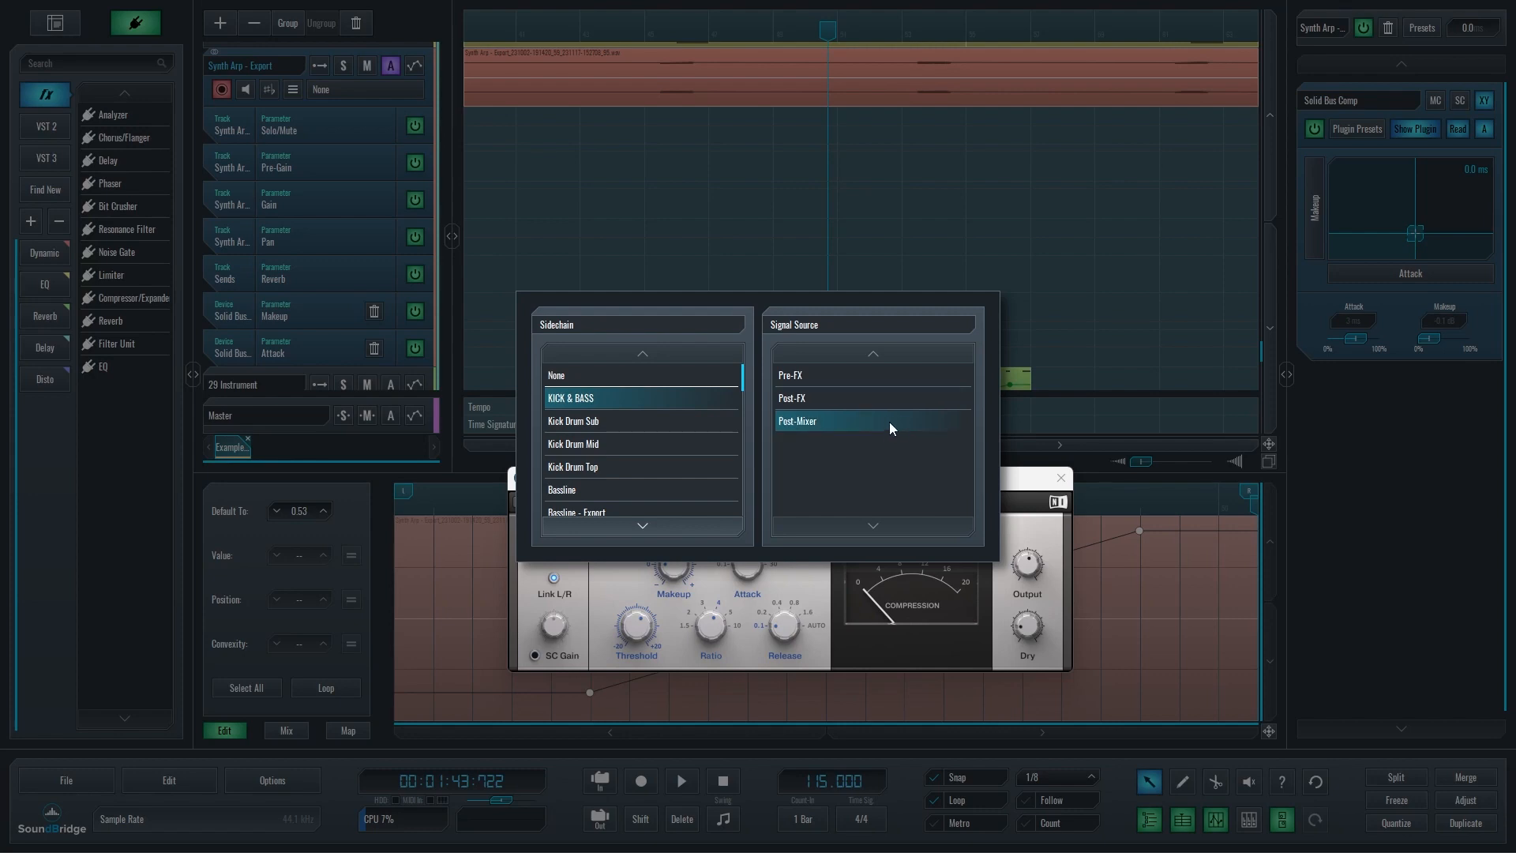
pyautogui.click(1221, 423)
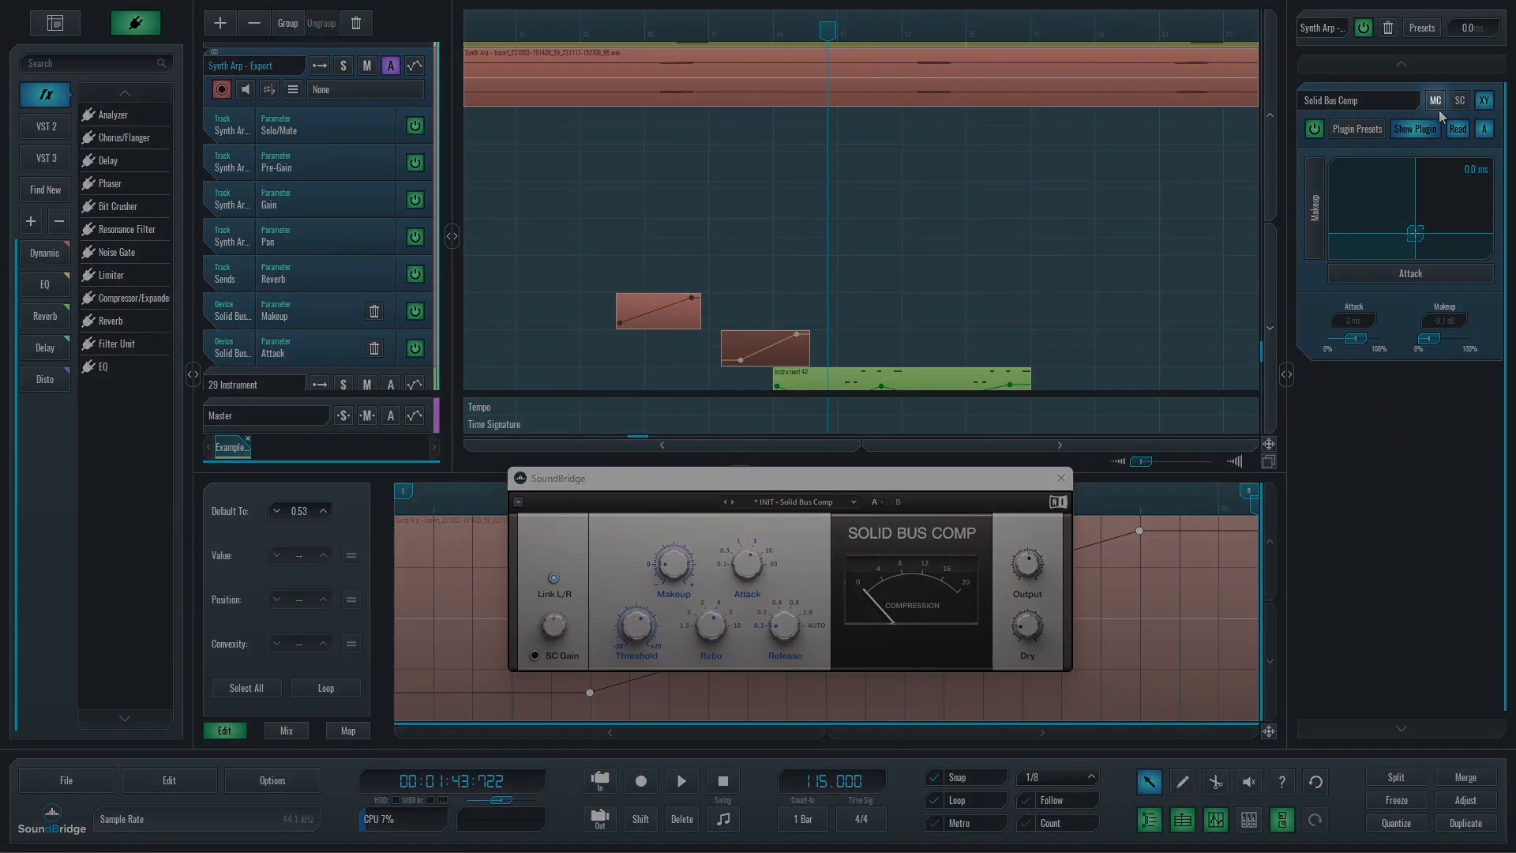
pyautogui.click(1438, 108)
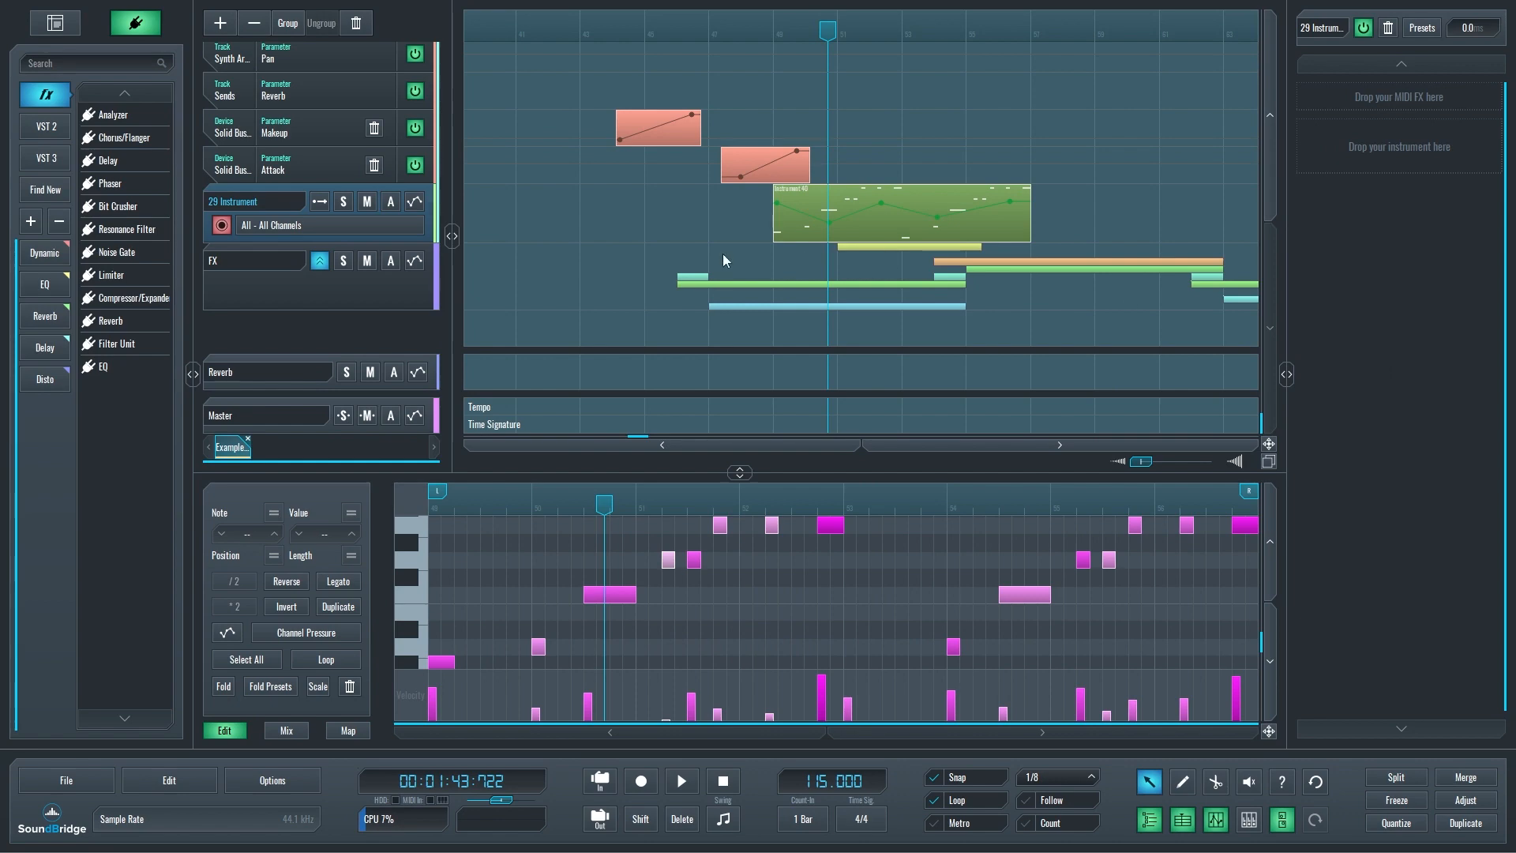
# Search the VST 3 plugins for "serum" and load Serum as the instrument on the 29 Instrument track.
pyautogui.click(46, 158)
pyautogui.click(55, 62)
pyautogui.write('serum')
pyautogui.moveTo(110, 114); pyautogui.dragTo(1438, 161)
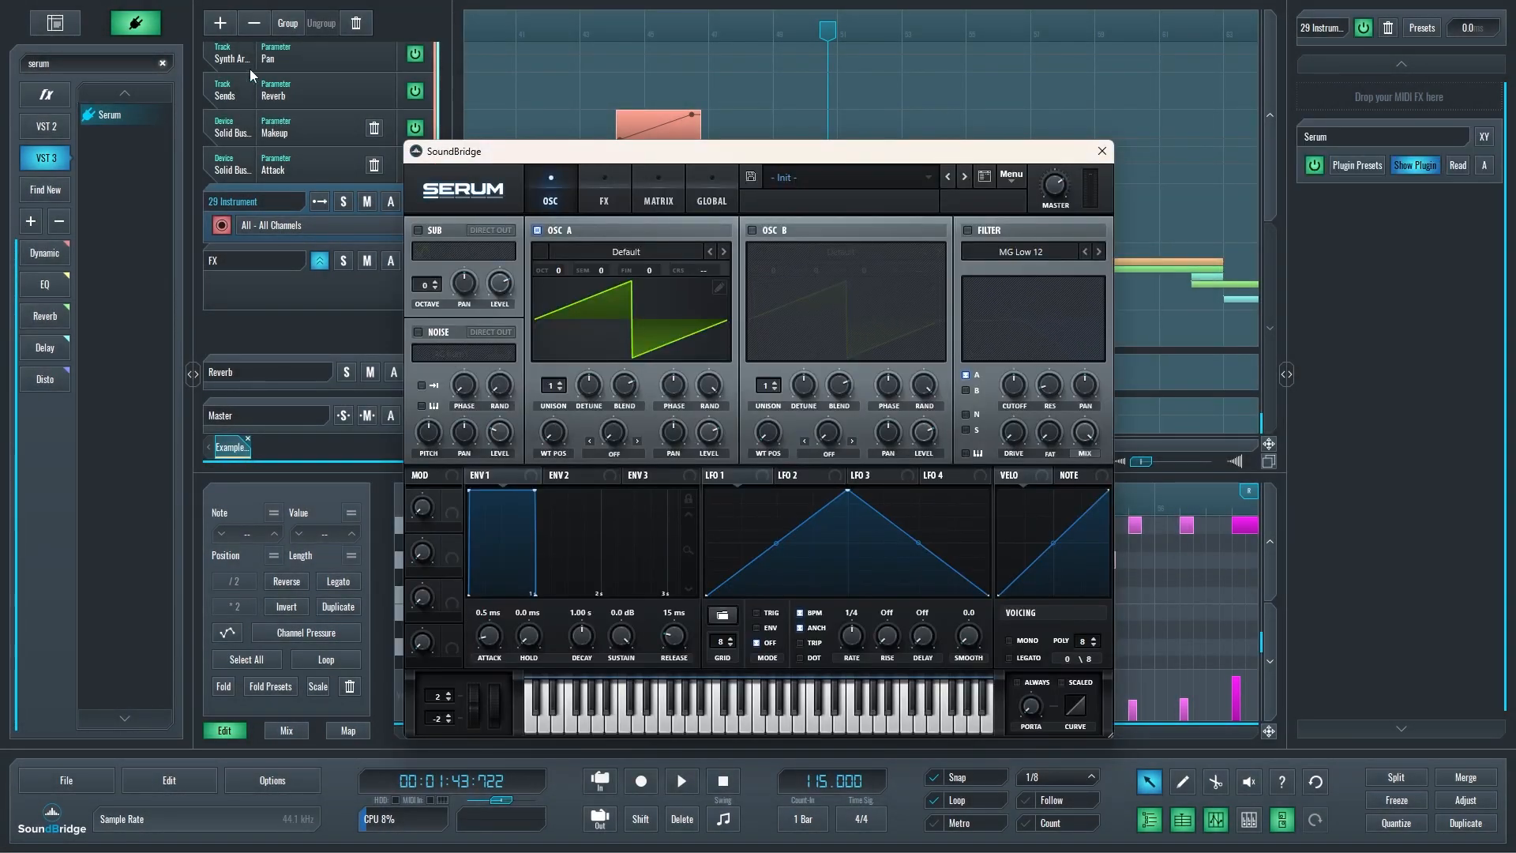
# Search the plugins for "rechord" and add reChord as a MIDI effect before Serum.
pyautogui.moveTo(79, 62); pyautogui.dragTo(3, 67)
pyautogui.write('rechord')
pyautogui.moveTo(103, 117); pyautogui.dragTo(1376, 93)
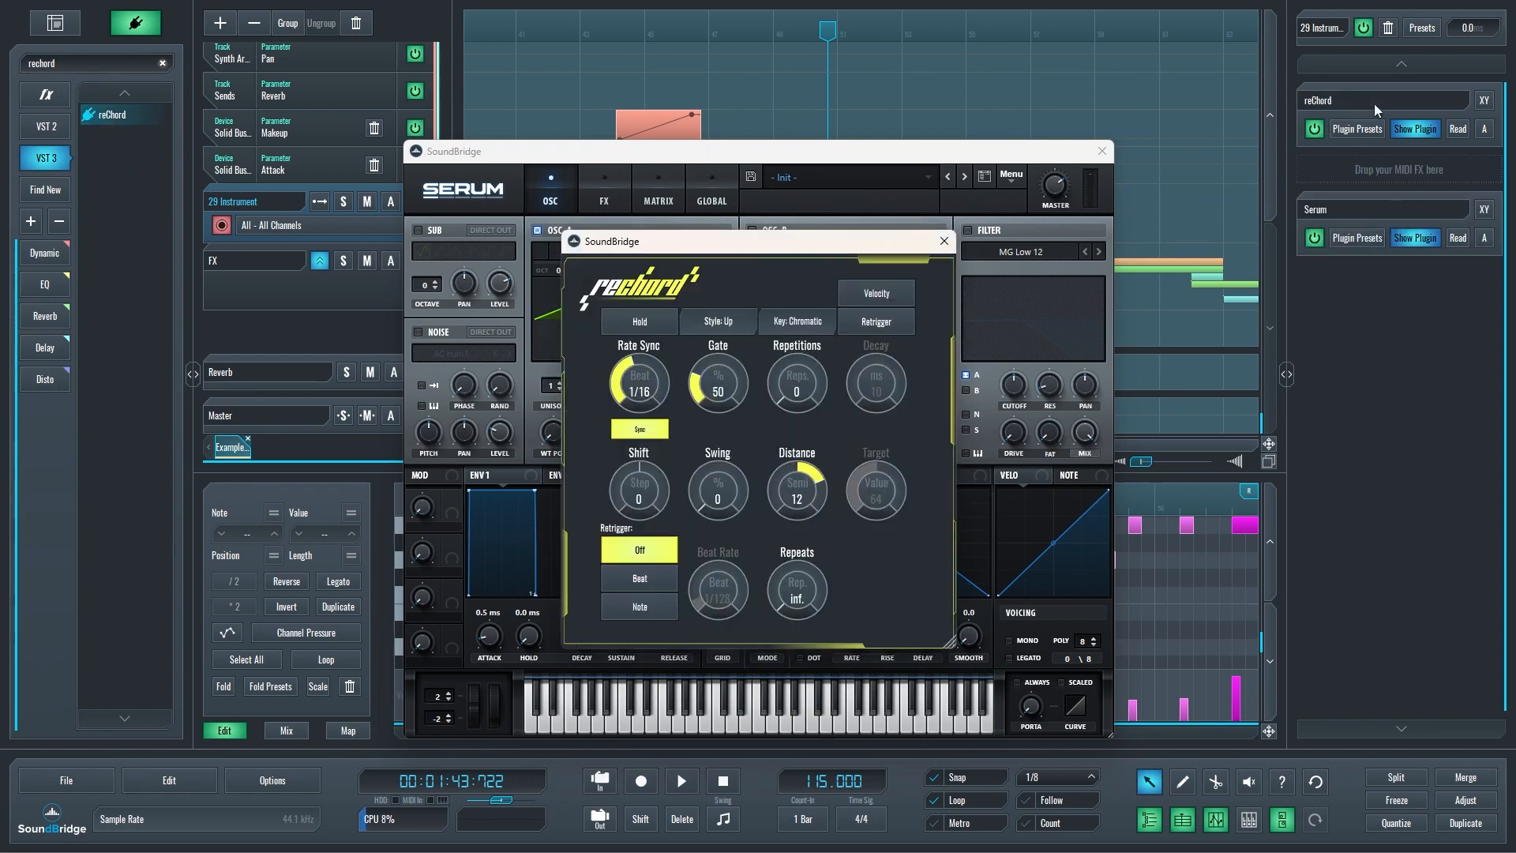
# Search the plugins for "ana", insert ANA 2 between reChord and Serum, and close the ANA 2 and reChord windows.
pyautogui.doubleClick(41, 63)
pyautogui.write('ana')
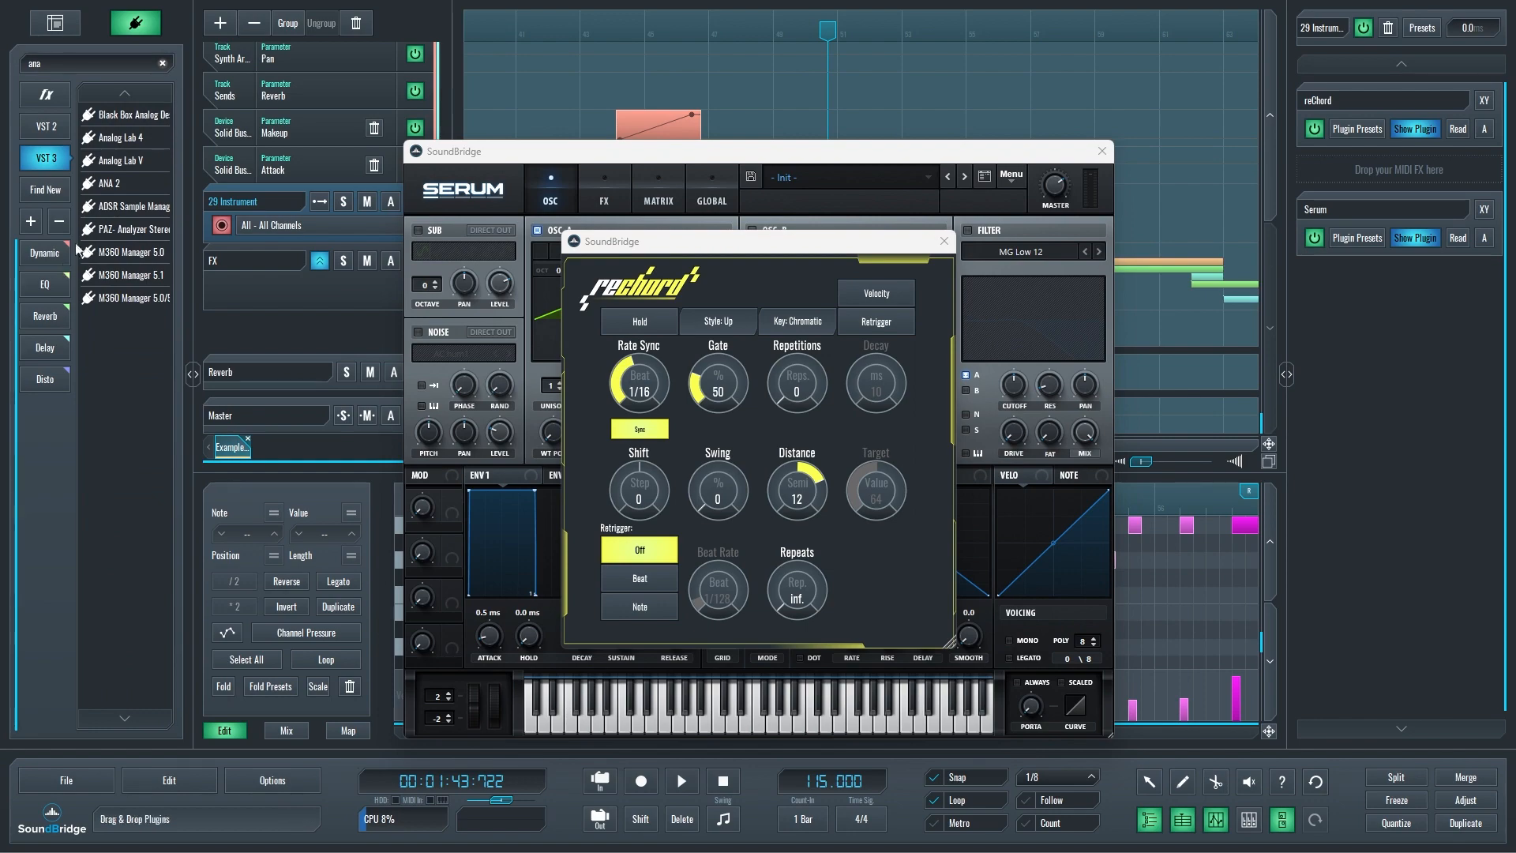
pyautogui.moveTo(107, 188); pyautogui.dragTo(288, 190)
pyautogui.moveTo(1070, 181); pyautogui.dragTo(1436, 171)
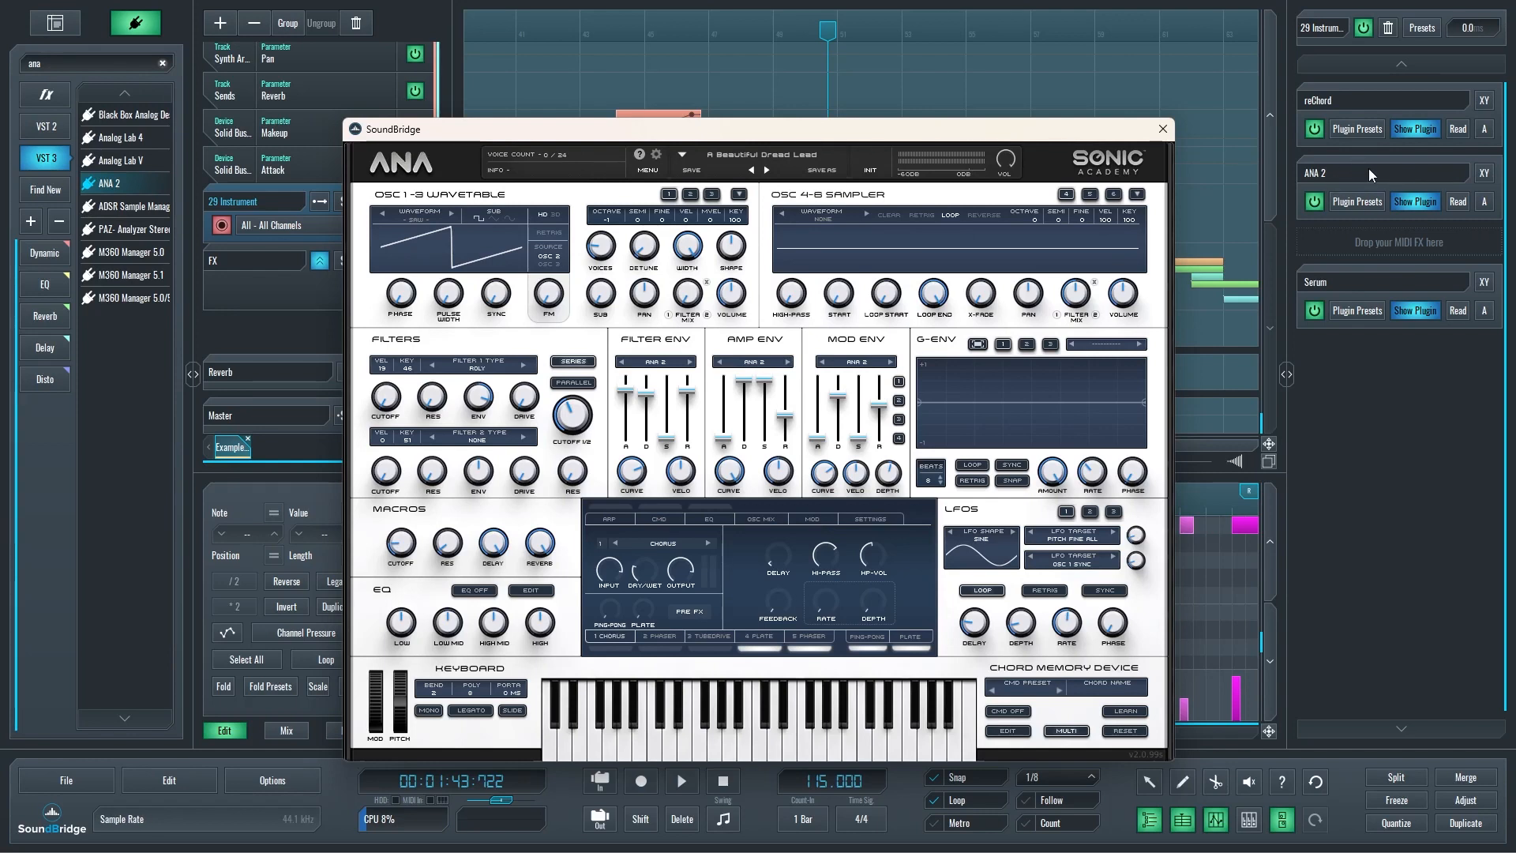
pyautogui.click(1163, 129)
pyautogui.click(946, 243)
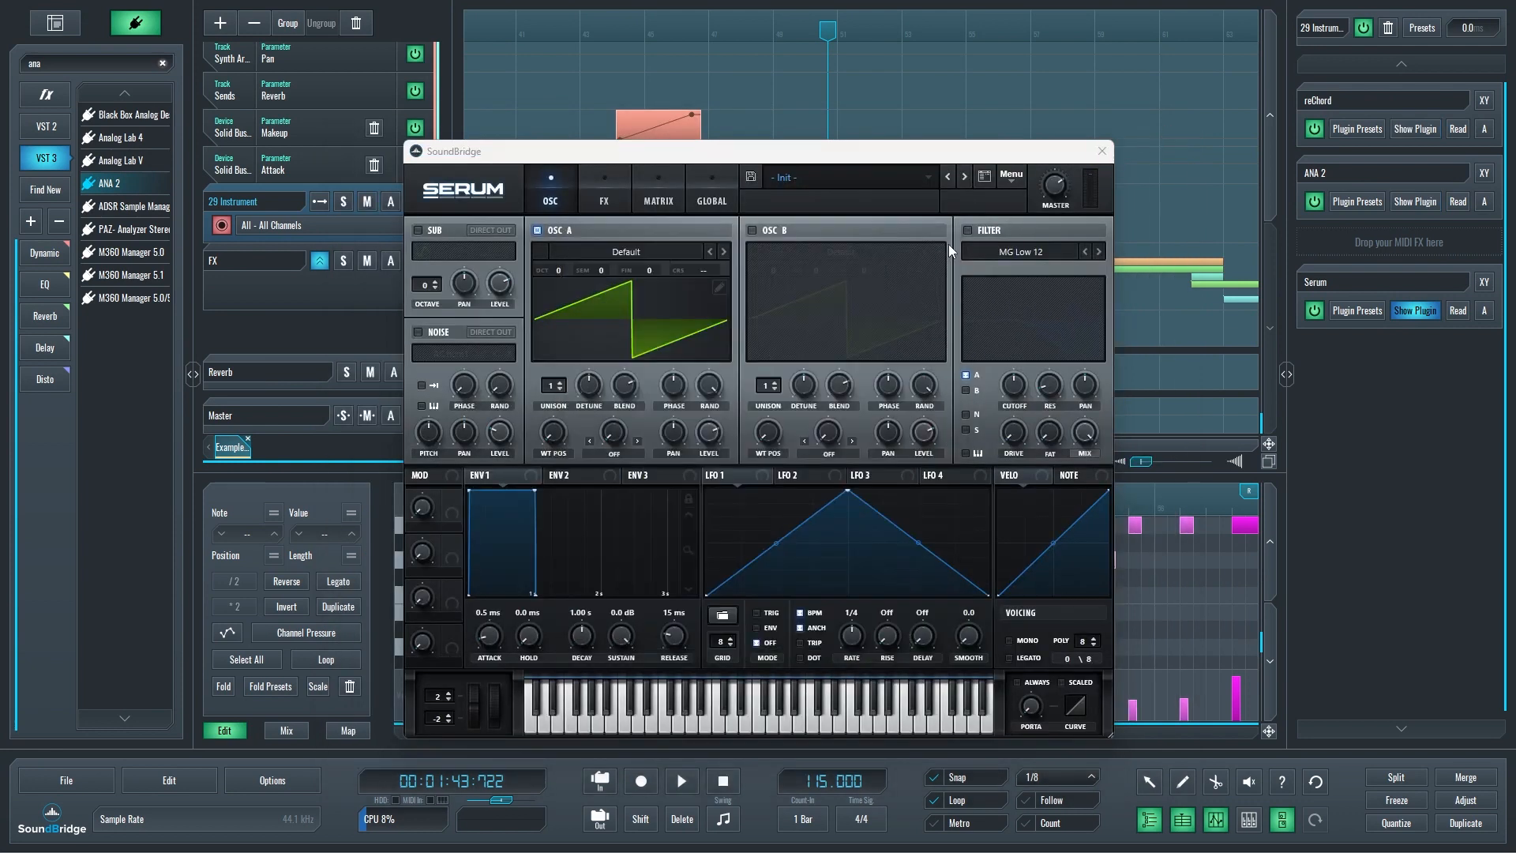